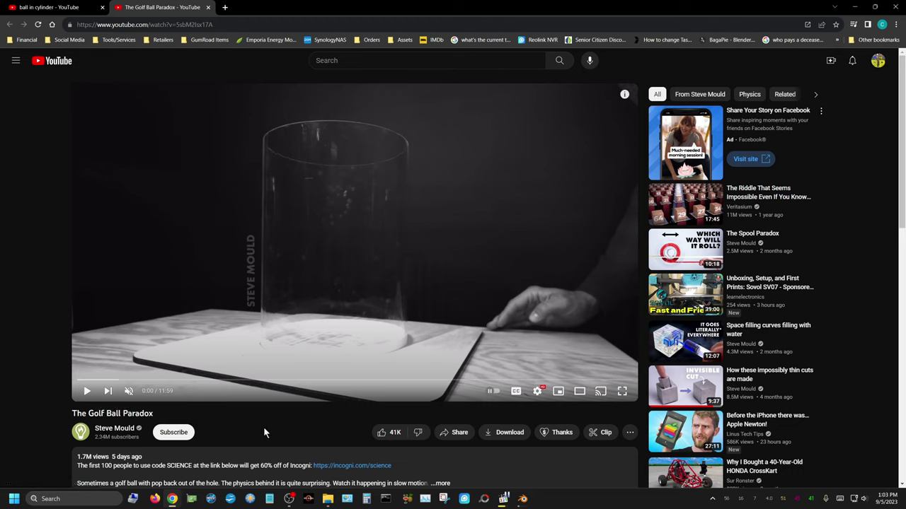
Play the opening of The Golf Ball Paradox video, pause it, and switch to Blender.
click(87, 392)
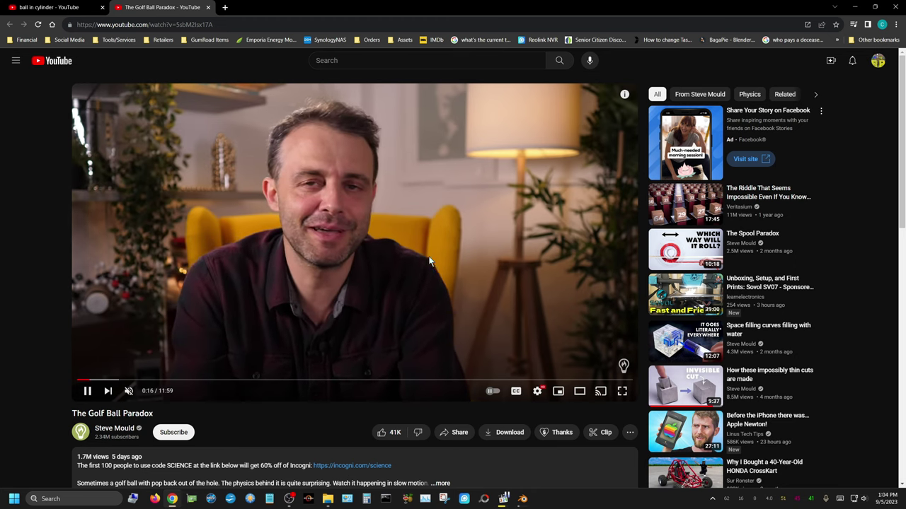
click(428, 255)
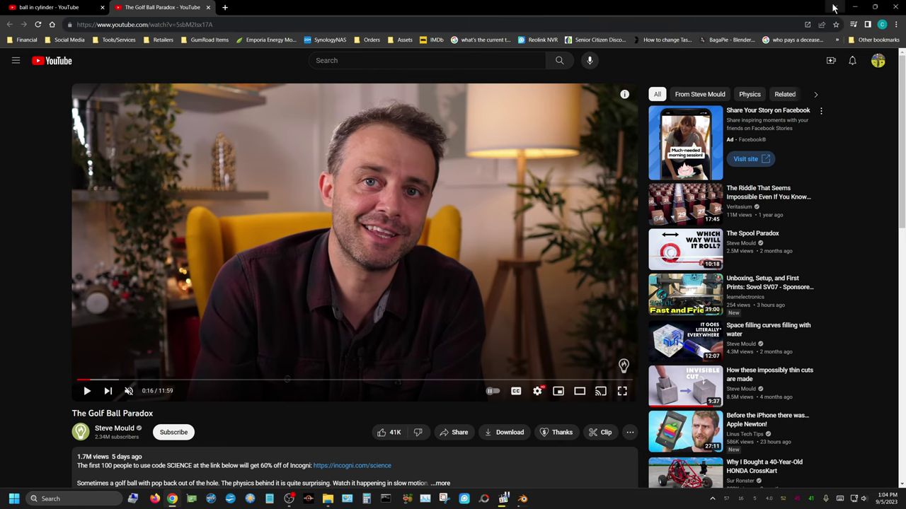
click(854, 7)
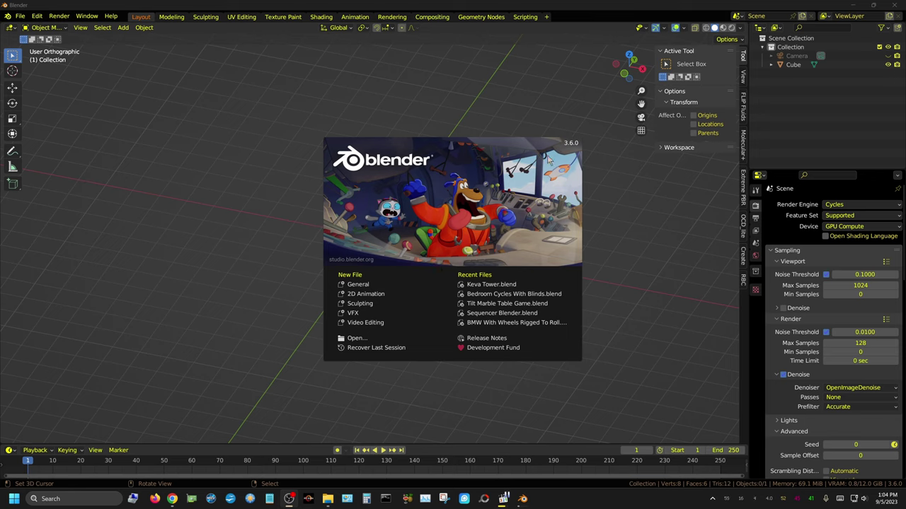
Dismiss the splash screen, delete the default cube, and switch to front view.
click(279, 300)
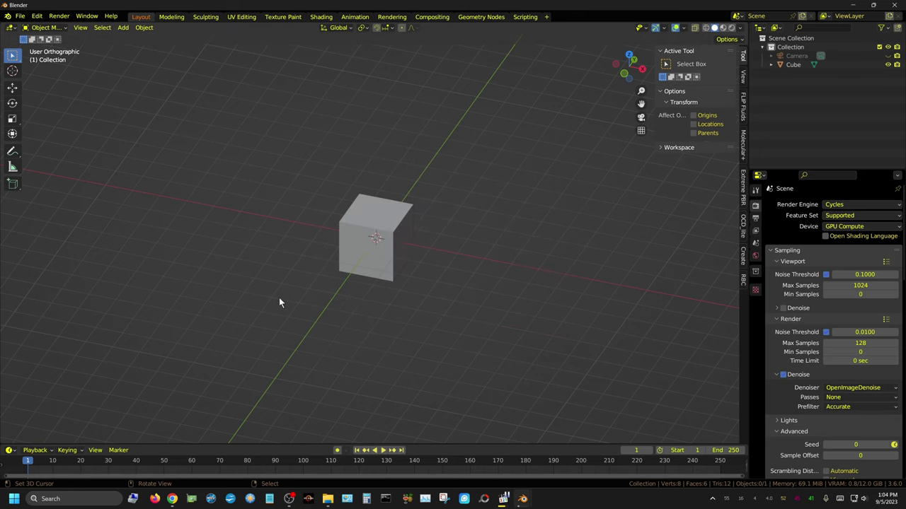
click(394, 216)
key(Delete)
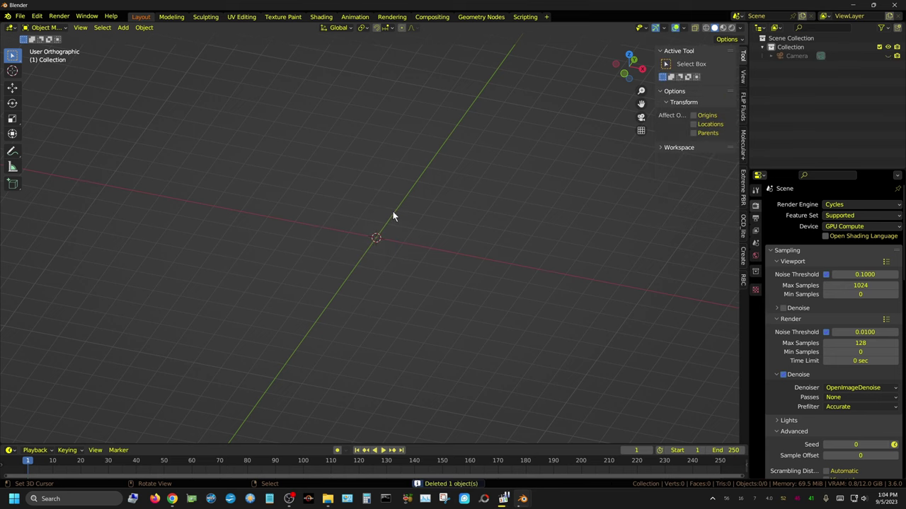
key(KP_1)
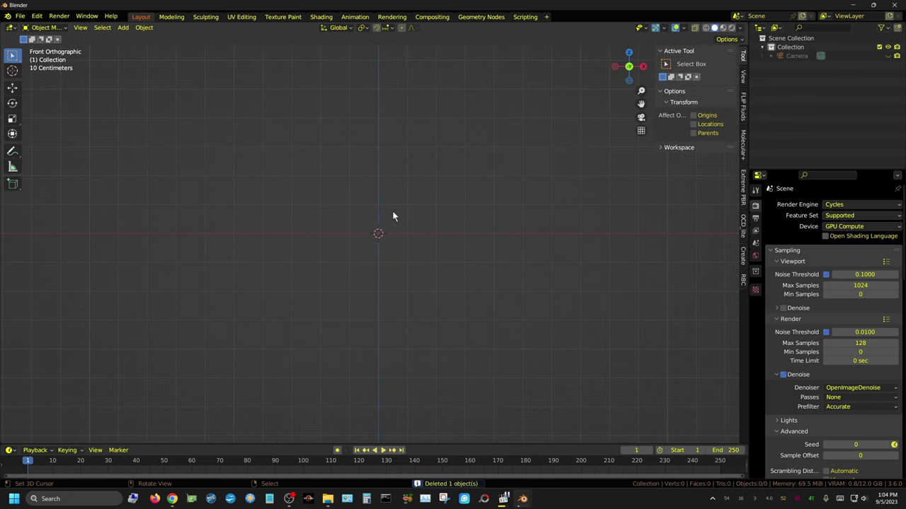
Add a cylinder at the origin with 128 vertices.
click(122, 27)
mouse_move(130, 39)
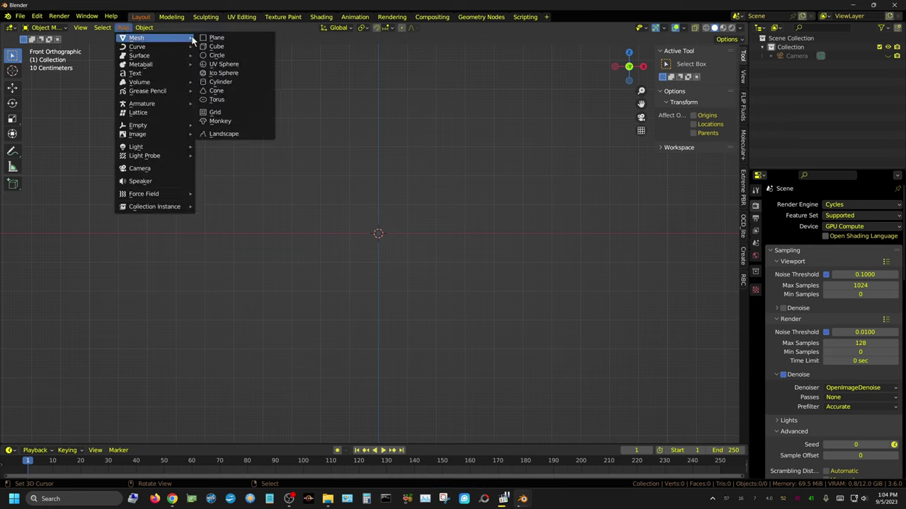
click(220, 82)
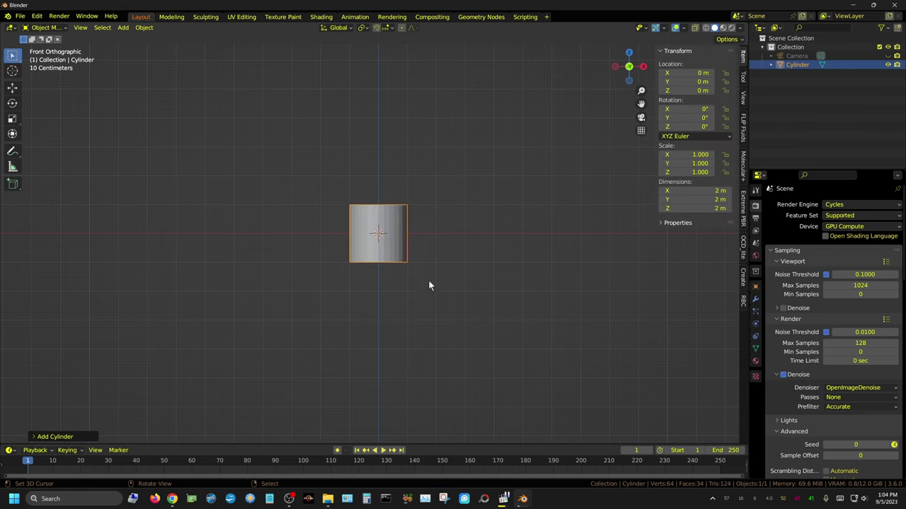
click(33, 437)
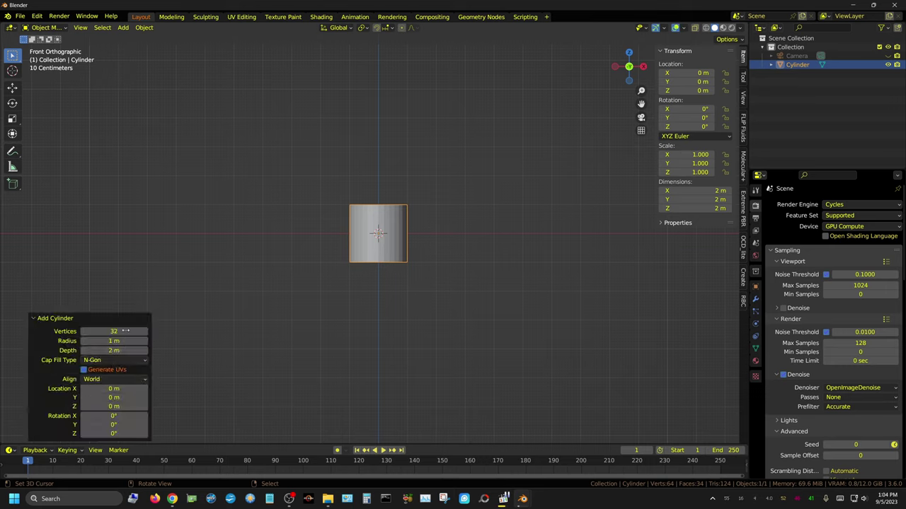
click(118, 331)
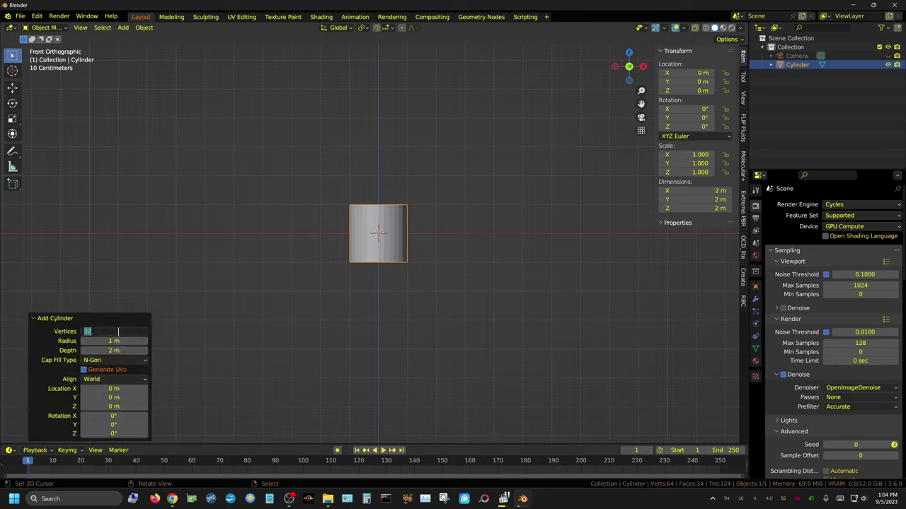
text(128)
key(Return)
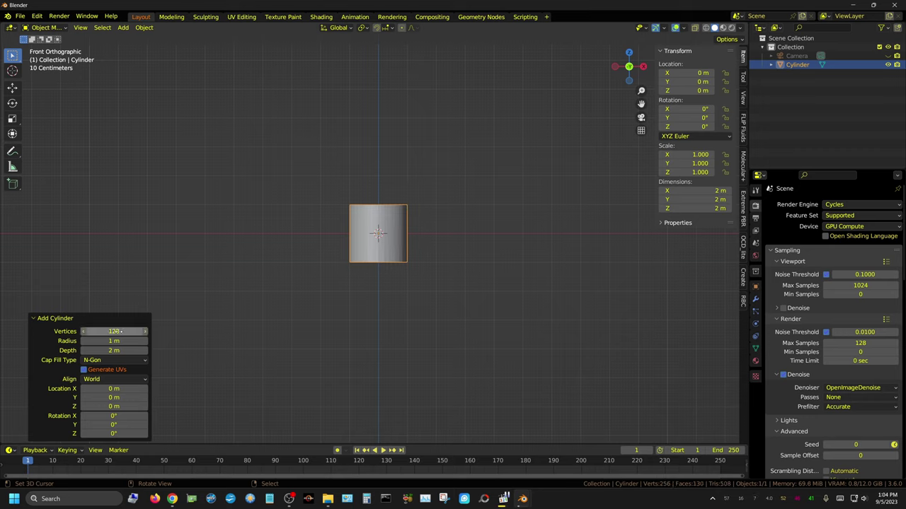
click(34, 319)
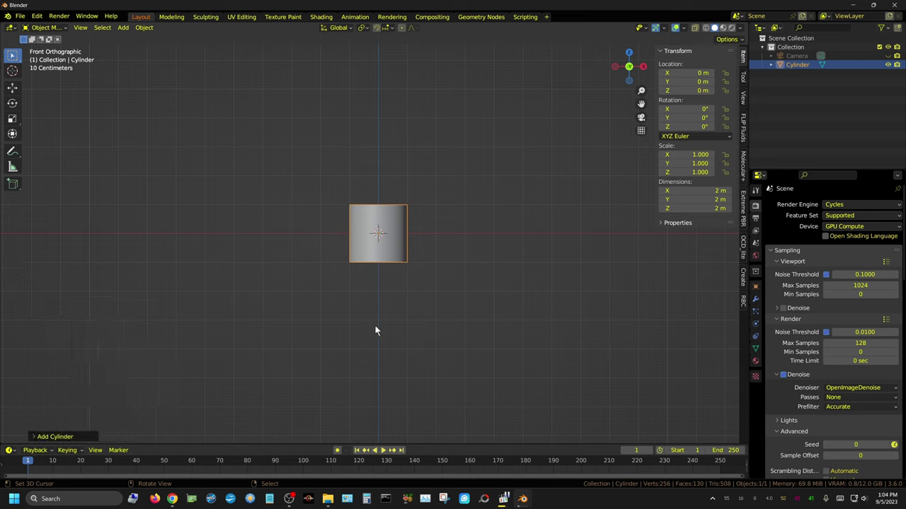
Scale the cylinder by 2 along Z and apply its scale.
key(s)
key(z)
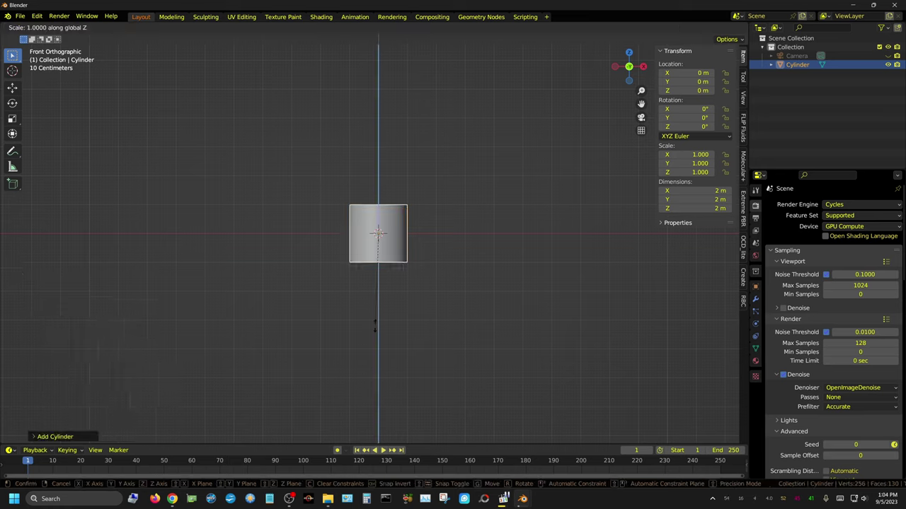
key(2)
key(Return)
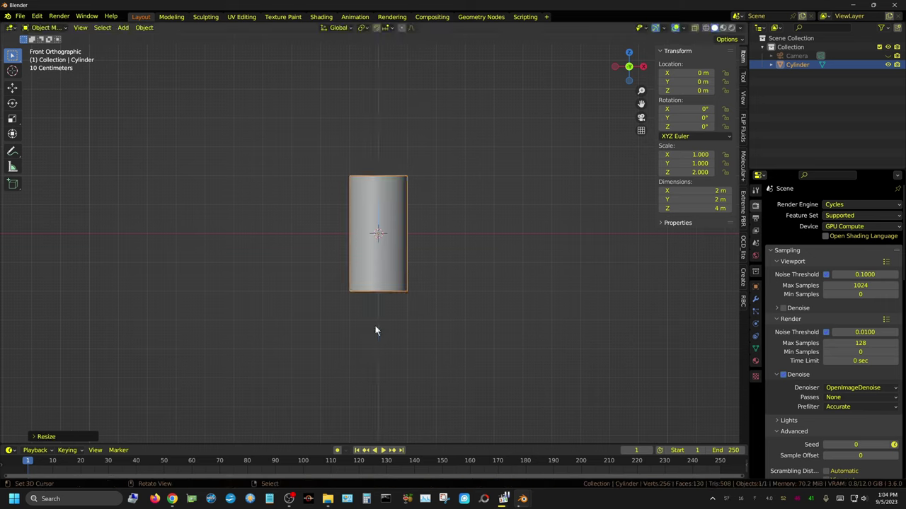
key(ctrl+a)
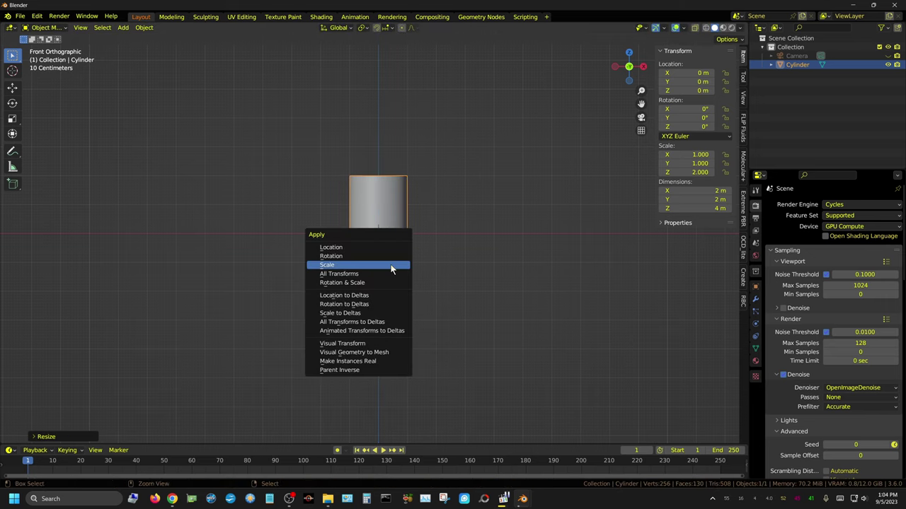
click(391, 265)
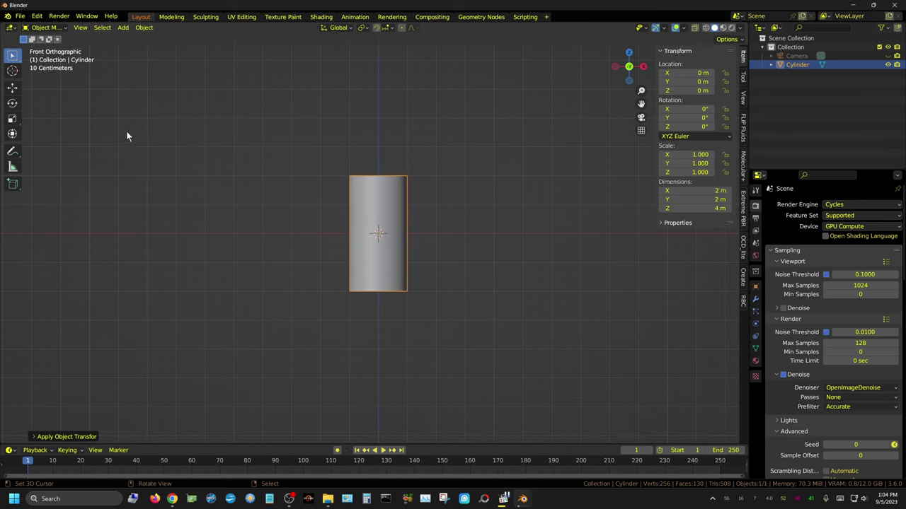
In Edit Mode, delete the cylinder's top face to make an open tube.
key(Tab)
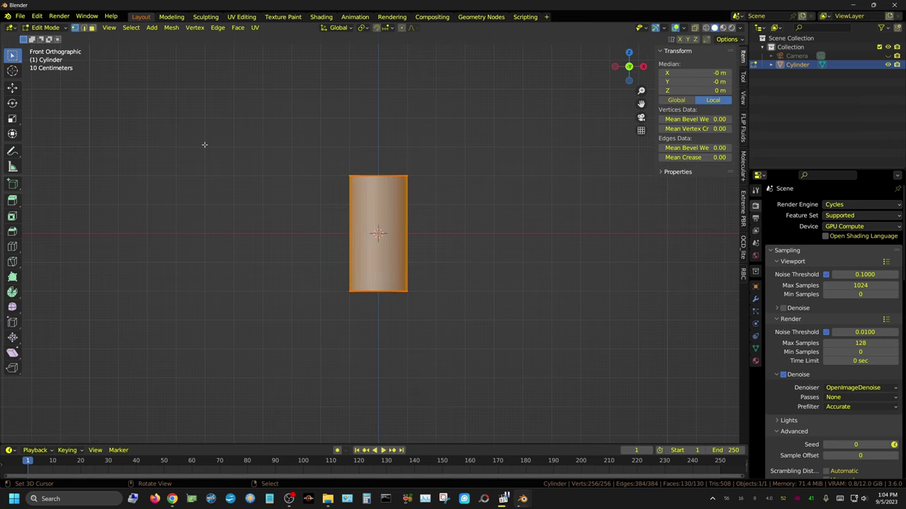
click(92, 27)
middle_drag(455, 198, 425, 206)
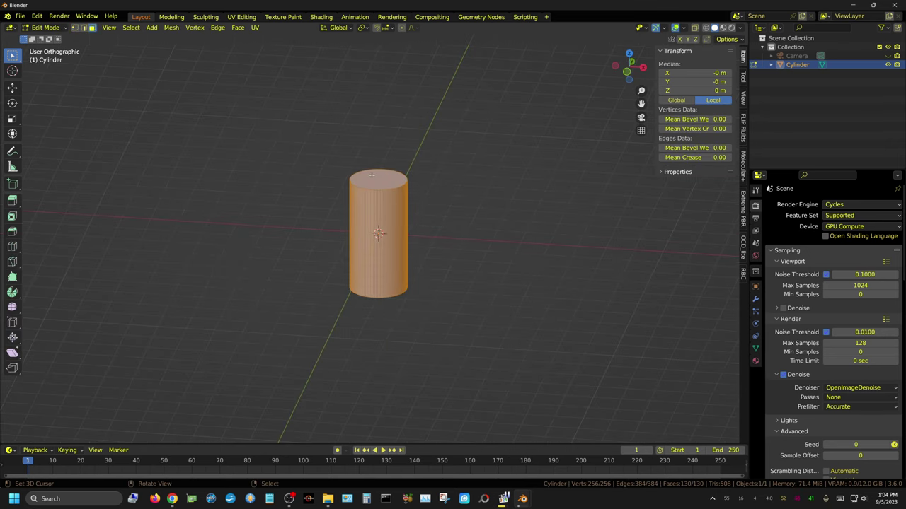
click(377, 178)
key(x)
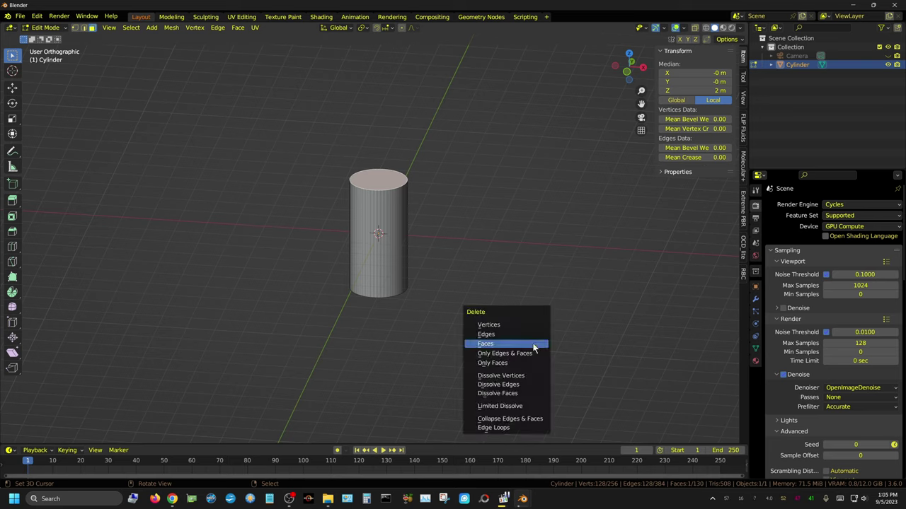
click(535, 346)
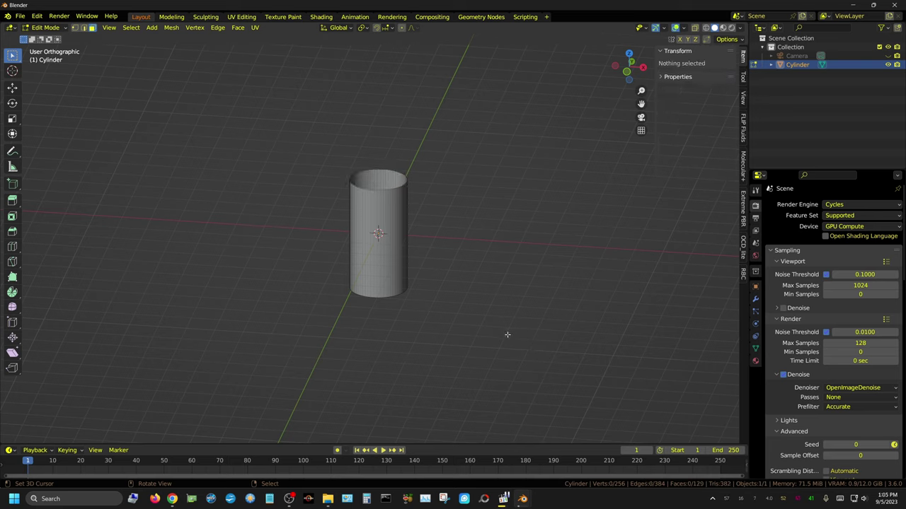
key(Tab)
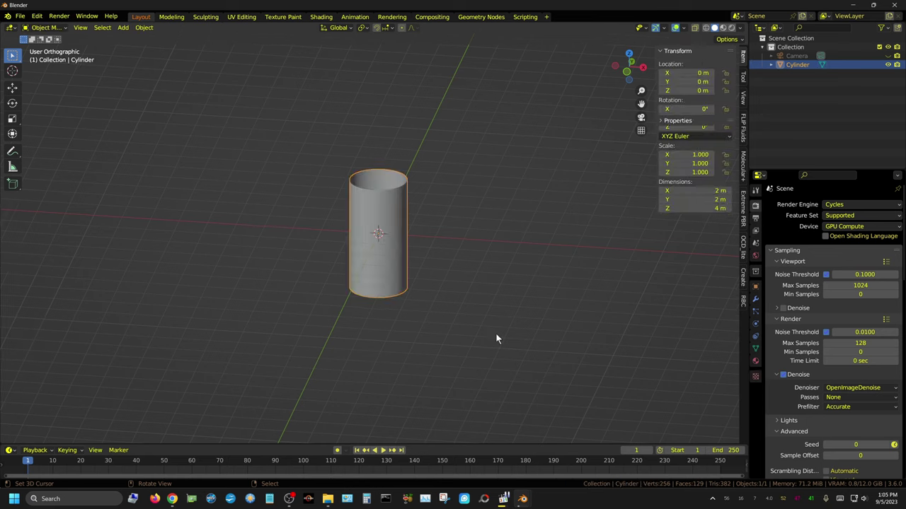
Look into the tube and add a Solidify modifier to the cylinder.
scroll(453, 212, up, 5)
scroll(467, 175, up, 2)
middle_drag(467, 175, 499, 283)
scroll(514, 268, up, 3)
scroll(523, 262, up, 2)
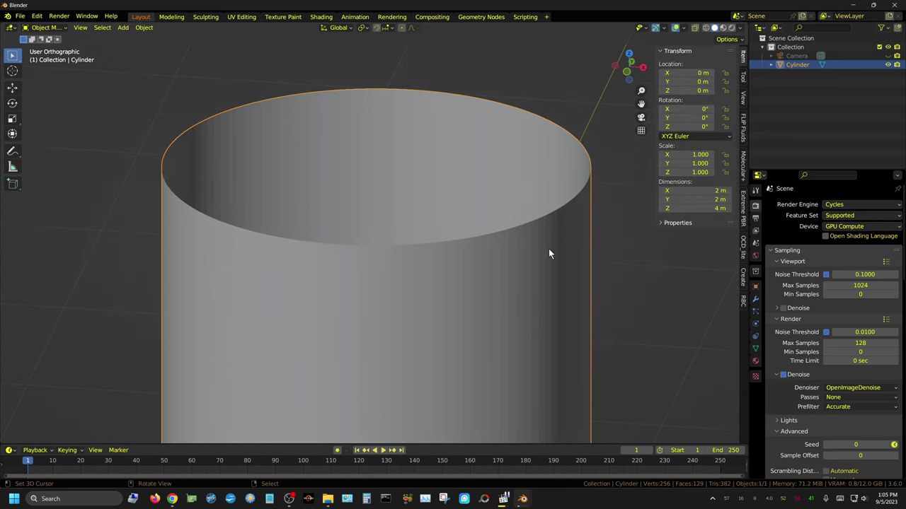
middle_drag(549, 248, 546, 259)
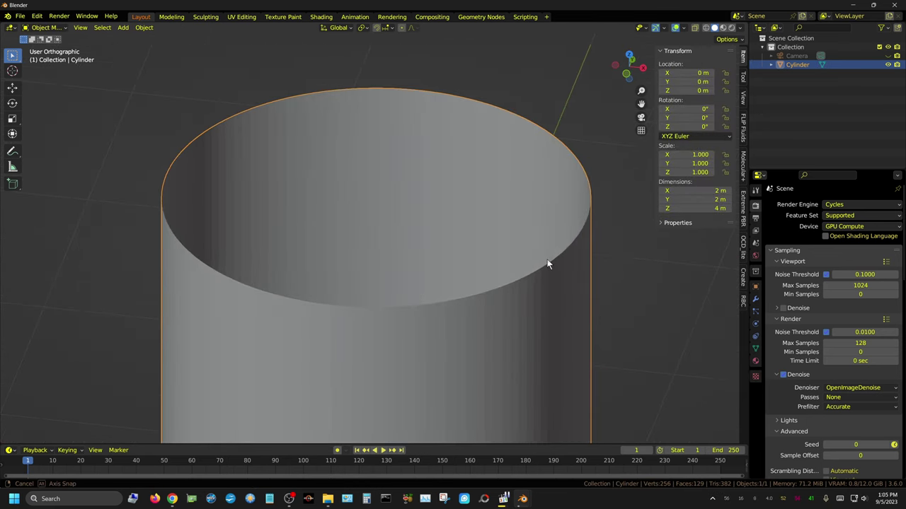
click(755, 298)
click(808, 204)
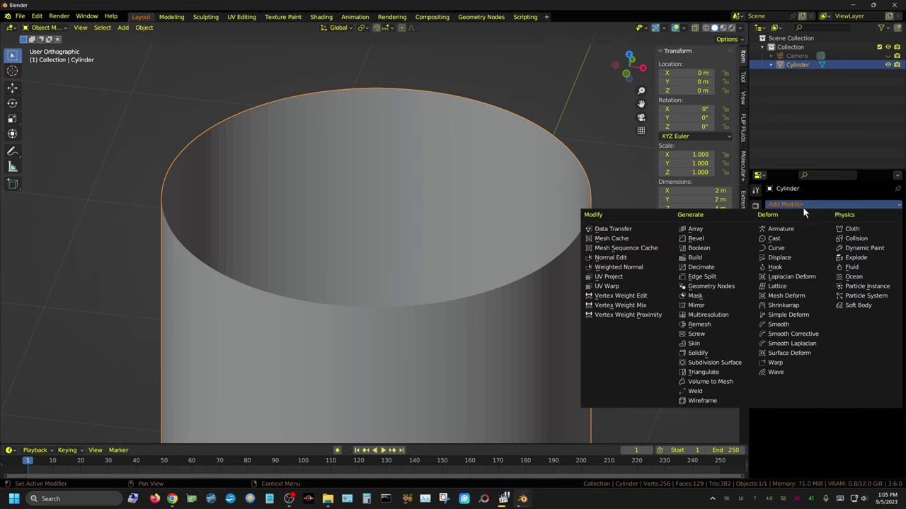
click(698, 355)
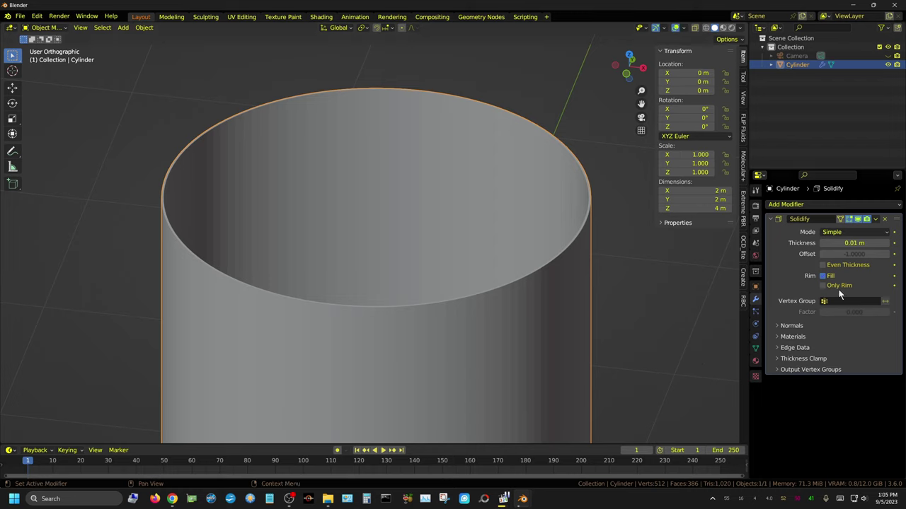
Set the Solidify thickness to -0.04 m and apply the modifier.
mouse_move(852, 243)
mouse_down()
mouse_move(884, 242)
mouse_move(838, 243)
mouse_up()
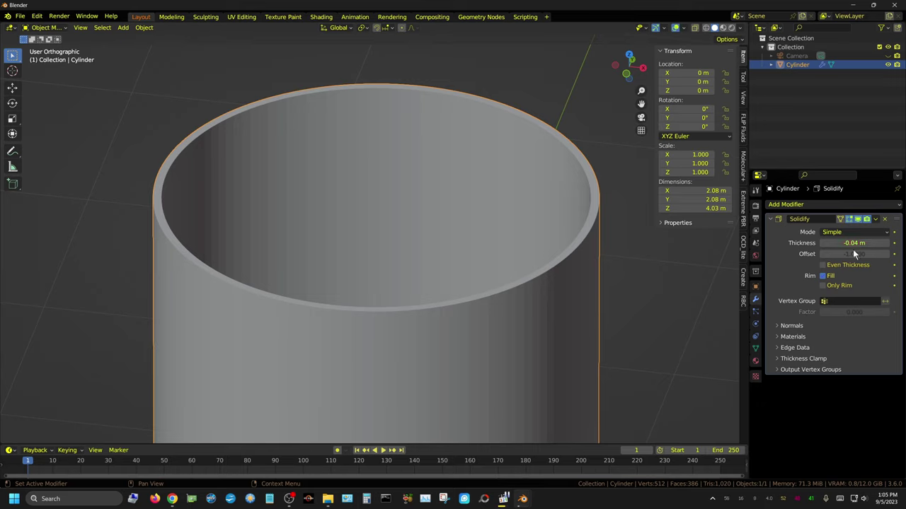
click(876, 219)
click(830, 230)
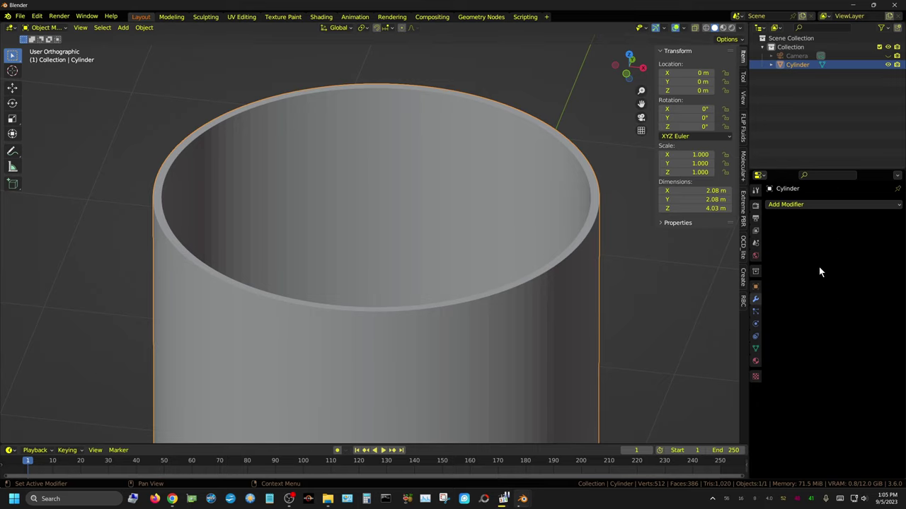
From the front view, enable rigid body physics on the cylinder as Passive.
key(KP_1)
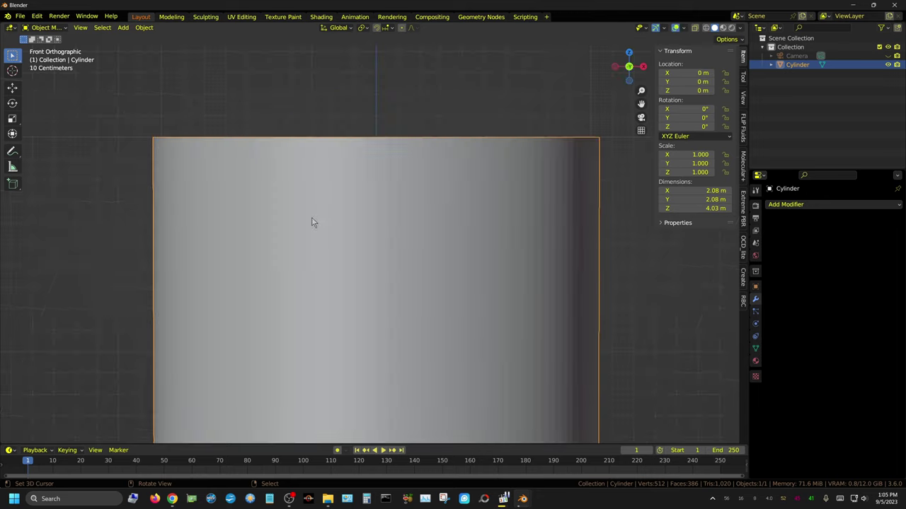
scroll(282, 205, down, 3)
scroll(284, 206, down, 3)
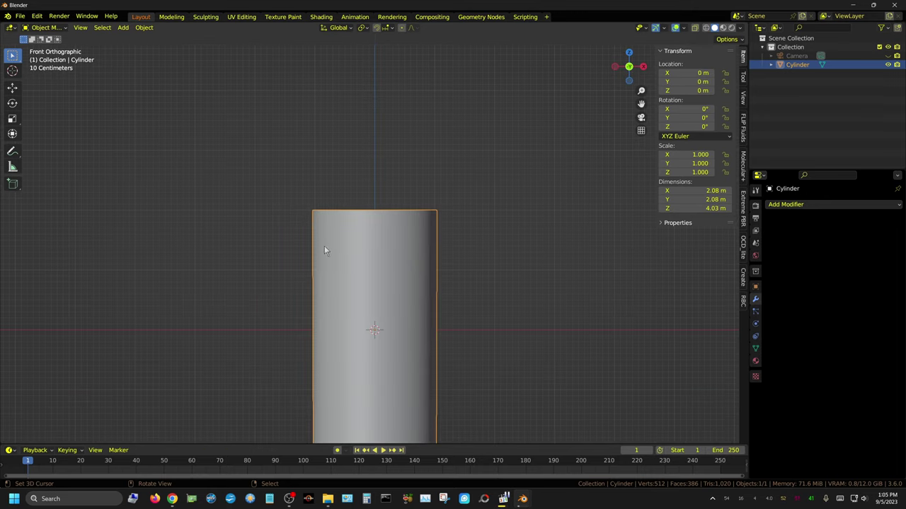
shift+middle_drag(324, 246, 303, 149)
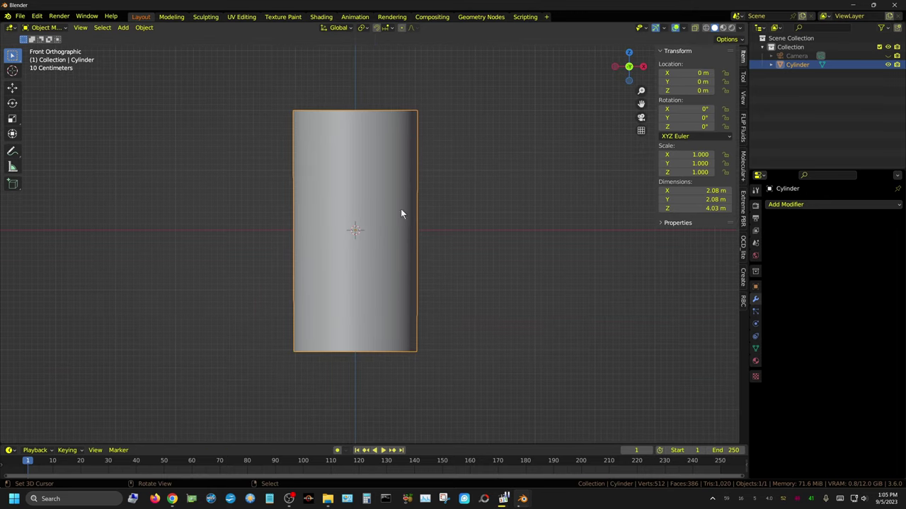
click(755, 323)
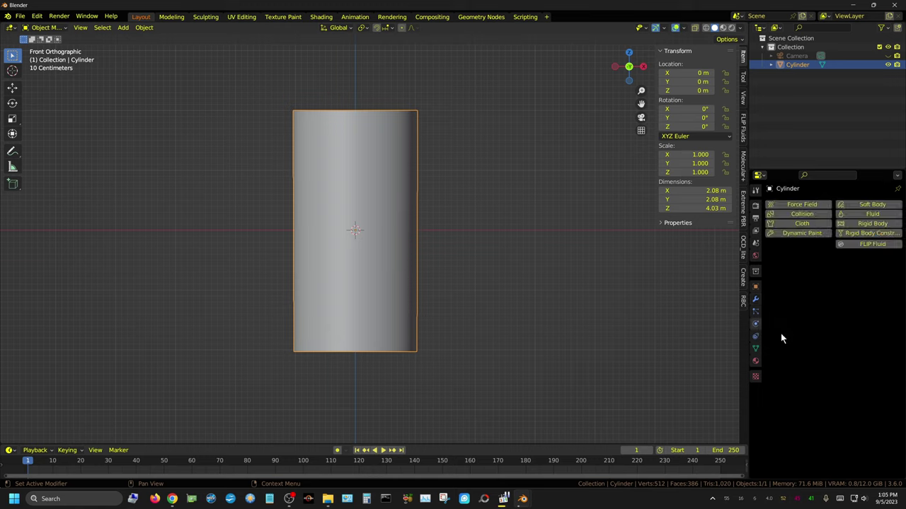
click(871, 224)
click(837, 271)
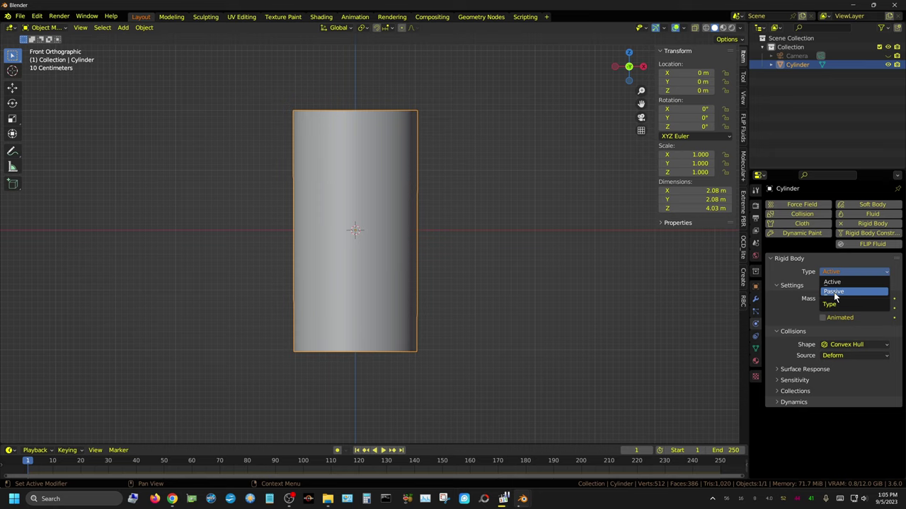
click(837, 283)
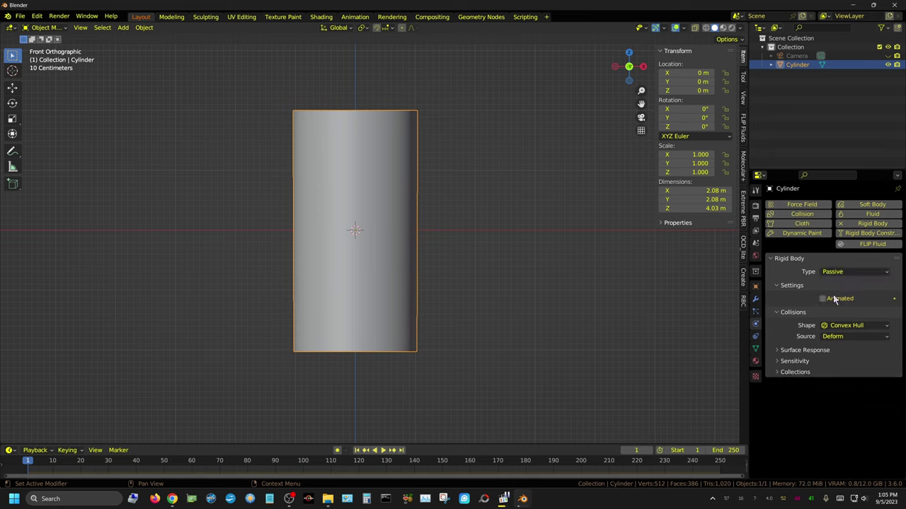
Set the cylinder's collision shape to Mesh and raise friction to 1.000.
click(856, 326)
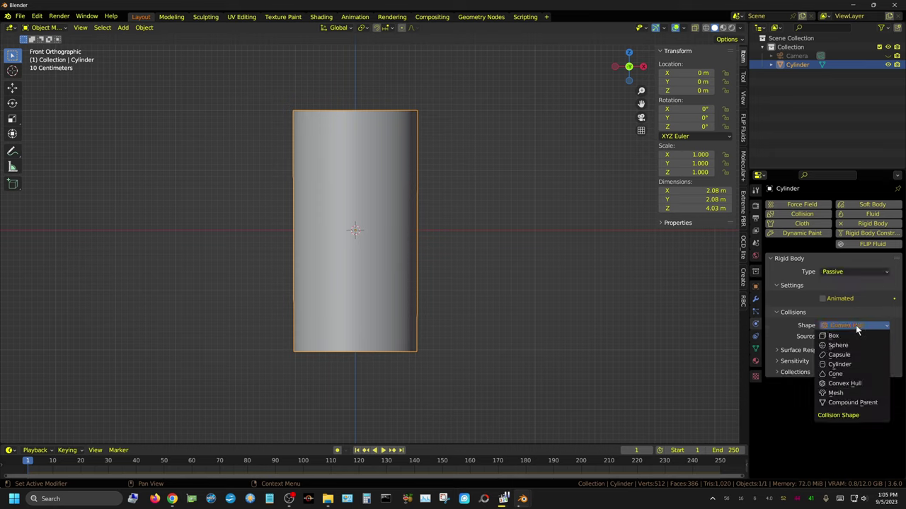
click(837, 393)
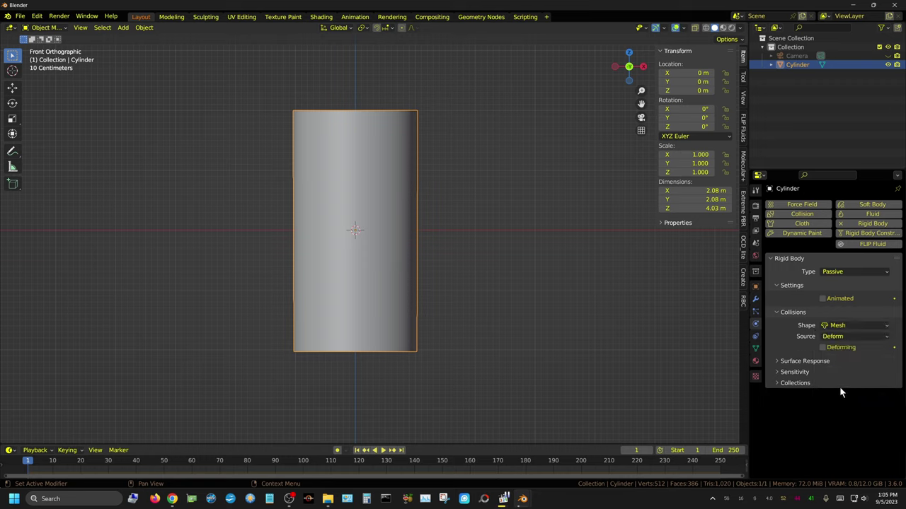
click(777, 362)
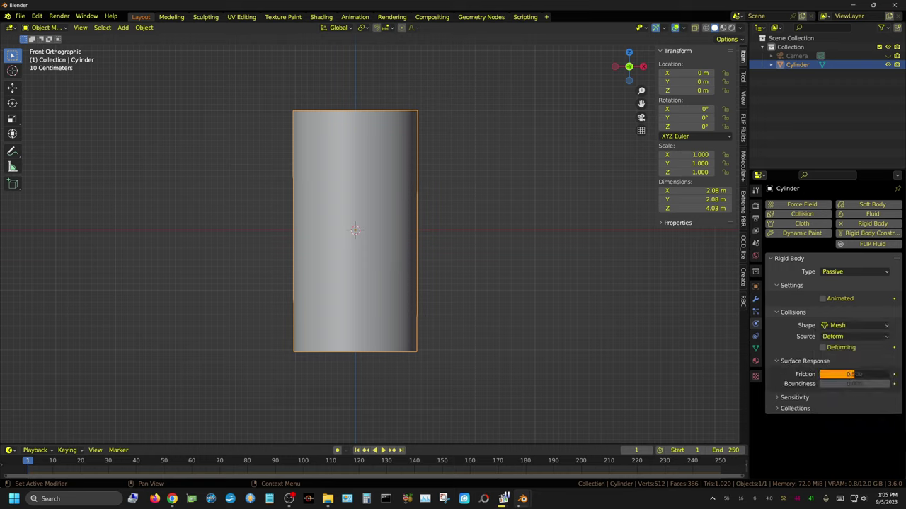
drag(856, 380, 890, 380)
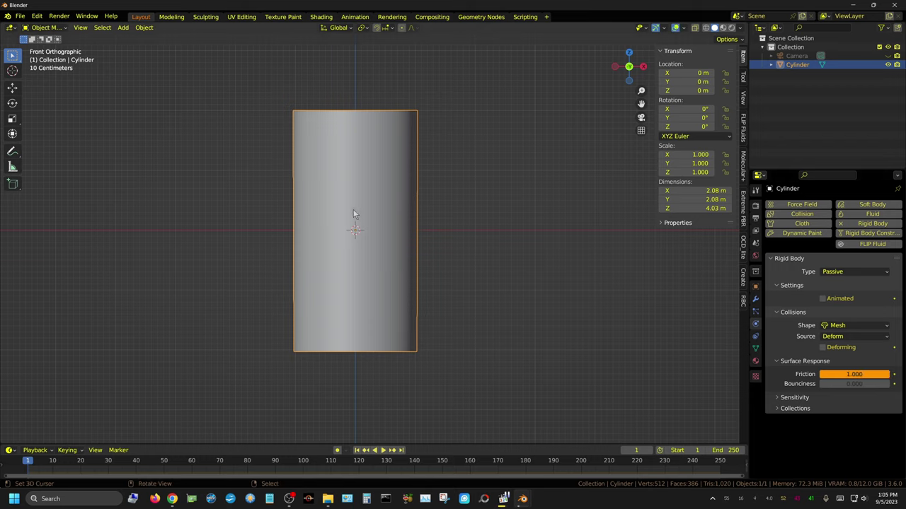
click(124, 28)
mouse_move(122, 41)
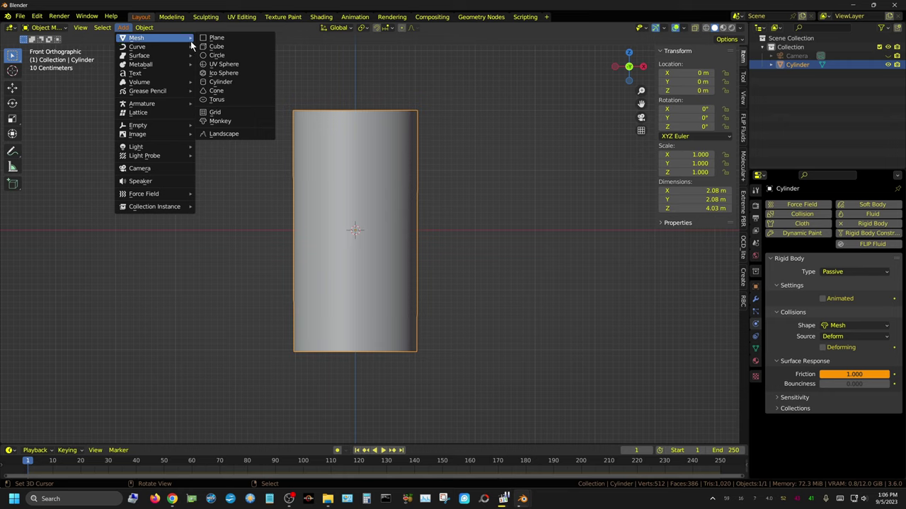
Add an icosphere with 4 subdivisions.
click(222, 73)
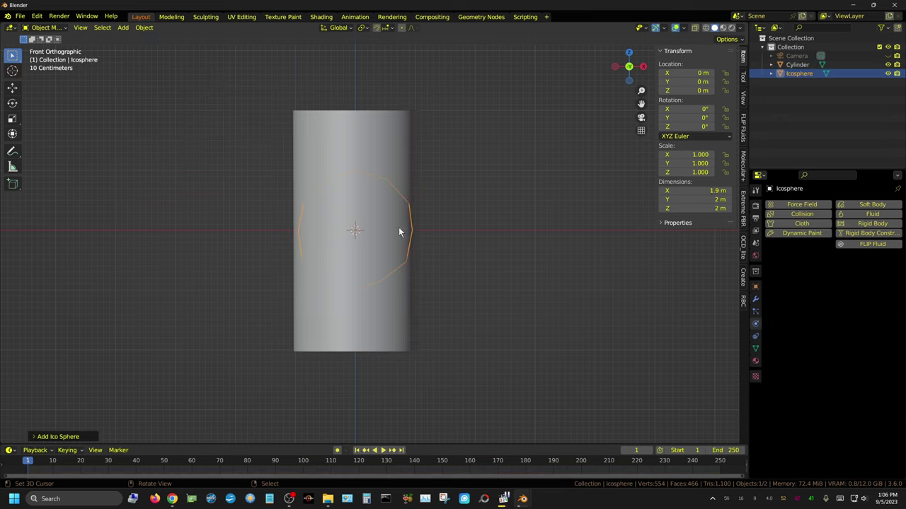
click(32, 439)
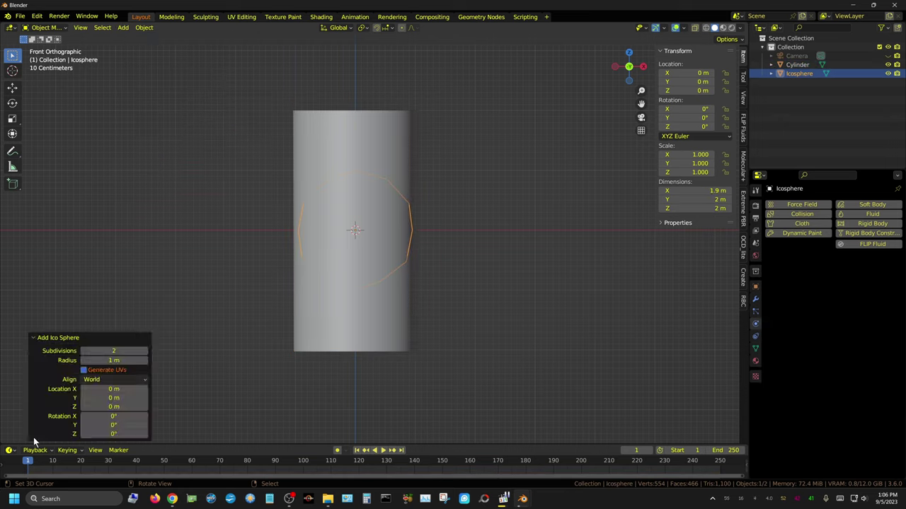
click(146, 352)
click(146, 351)
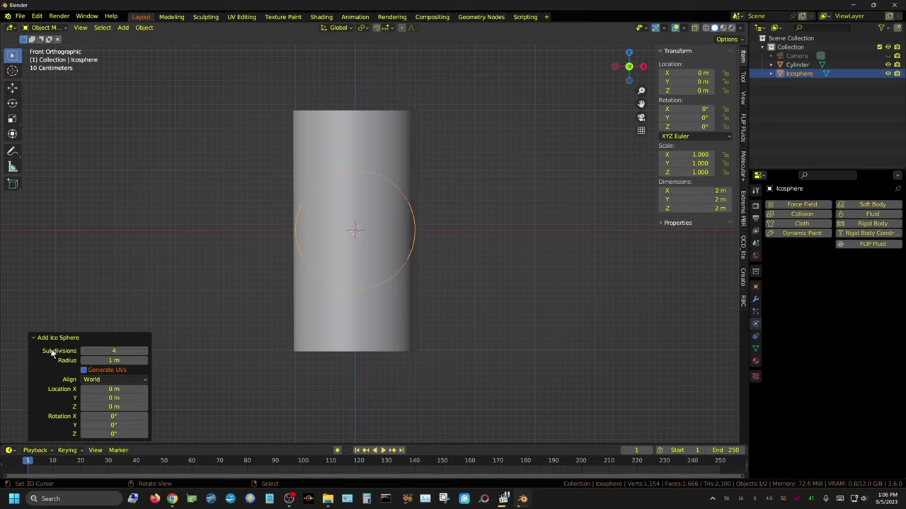
click(34, 337)
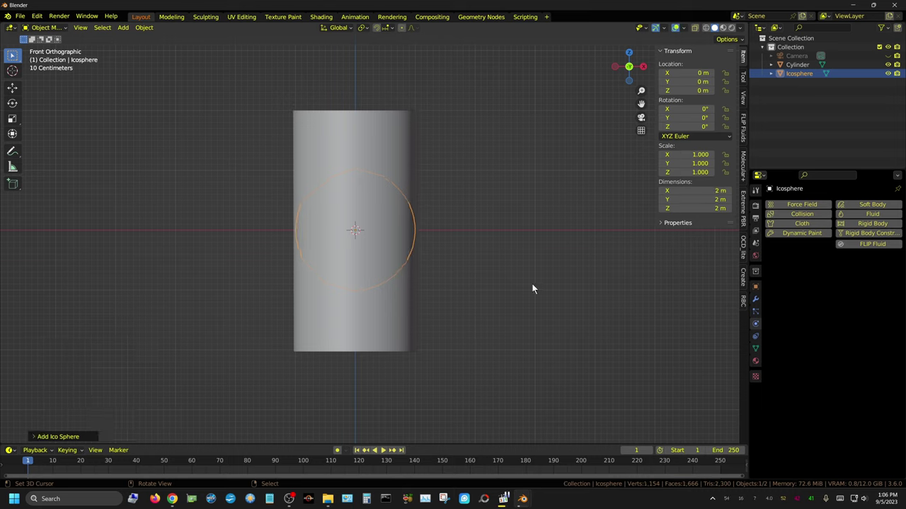
Move the icosphere up along Z to 2.6694 m above the cylinder.
key(g)
key(z)
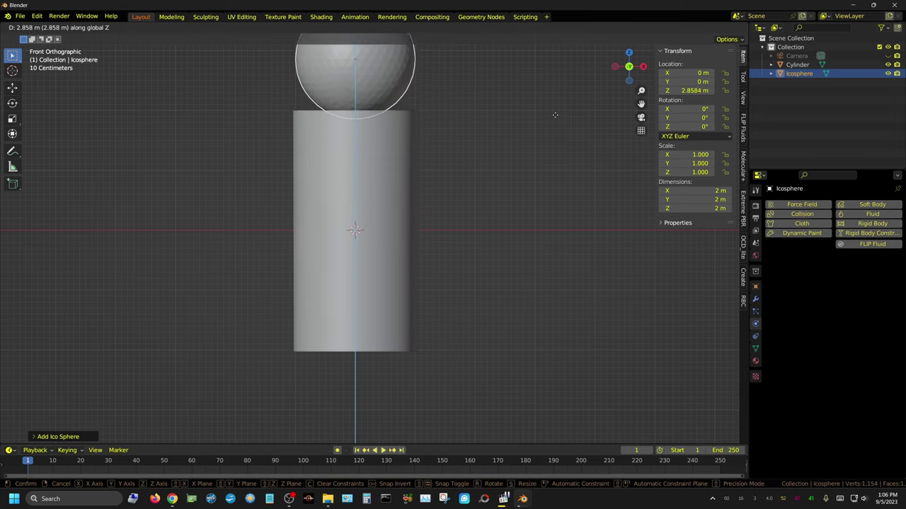
click(557, 127)
shift+middle_drag(494, 145, 494, 223)
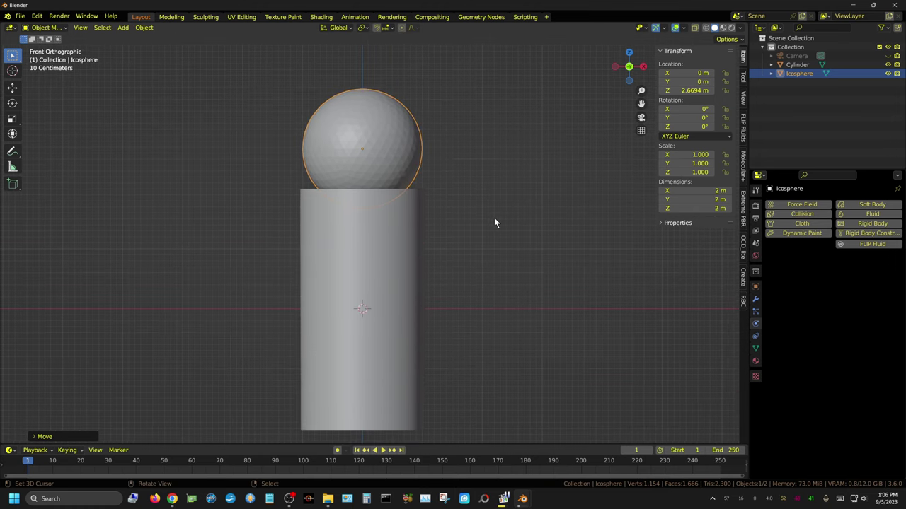
Scale the sphere to 0.130, apply its scale, and enable rigid body physics.
key(s)
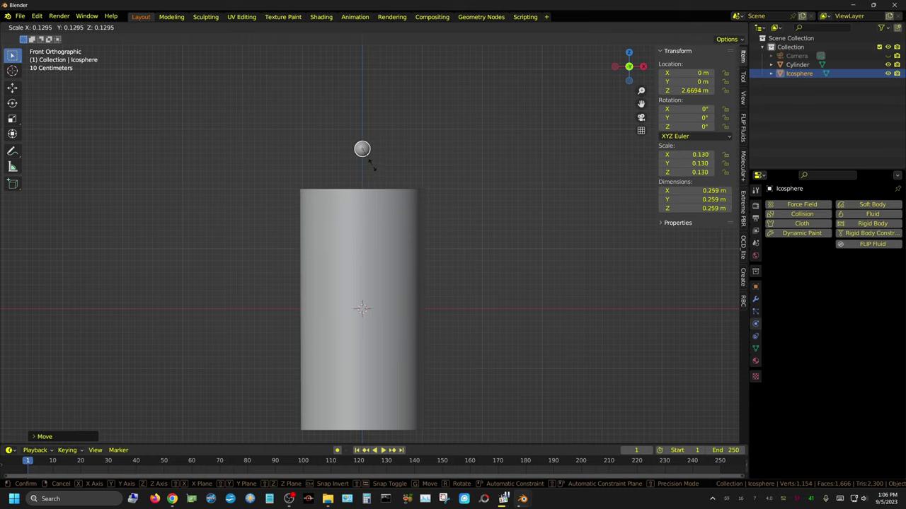
click(373, 166)
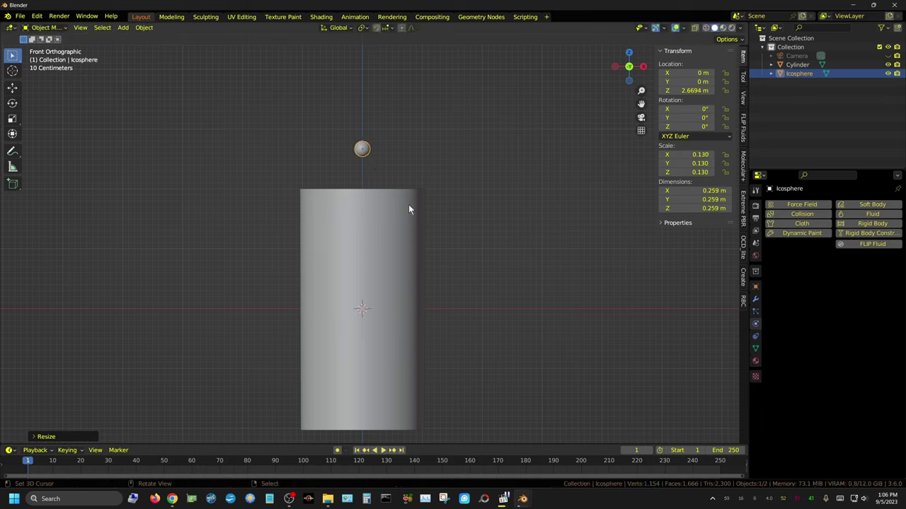
key(ctrl+a)
click(473, 251)
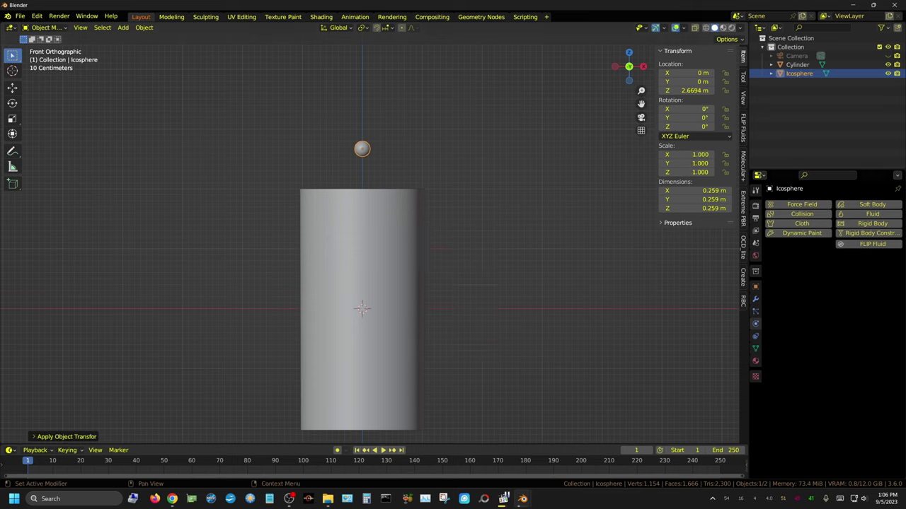
click(852, 224)
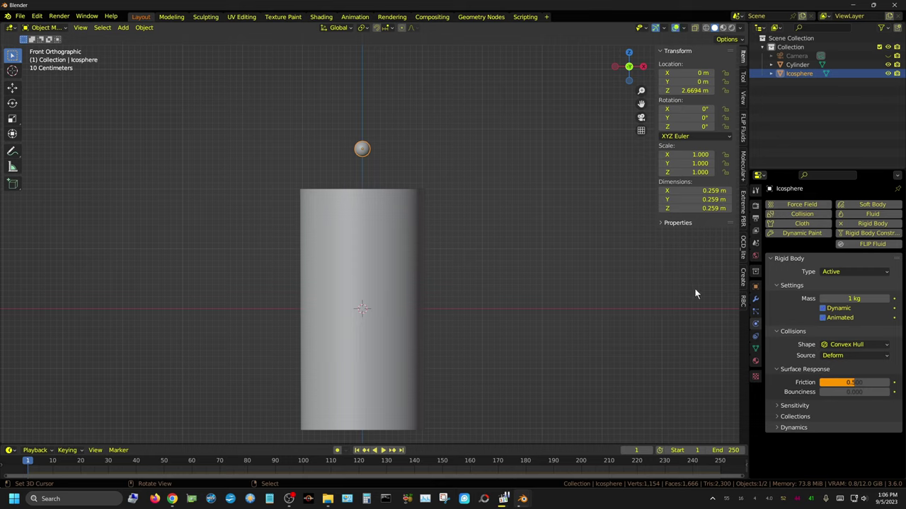
Give the sphere's rigid body 10 kg mass, a Sphere collision shape and friction 1.000.
click(852, 298)
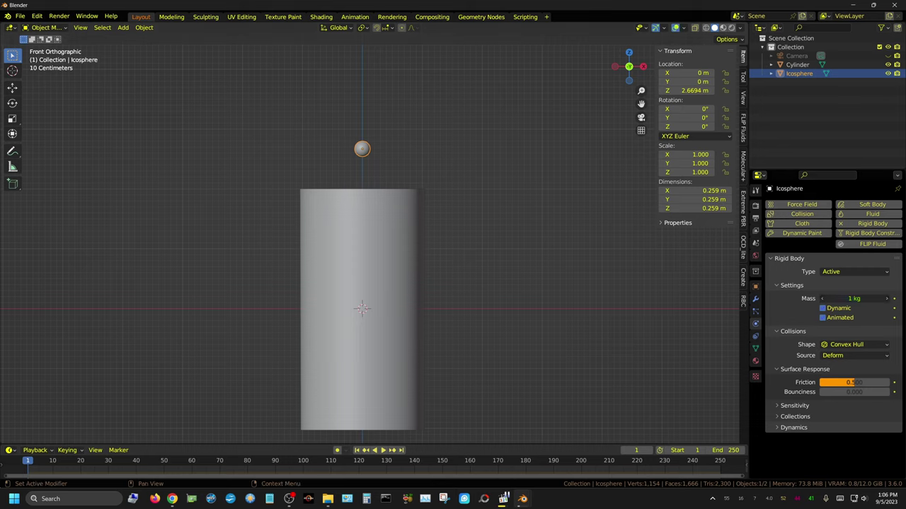
text(10)
key(Return)
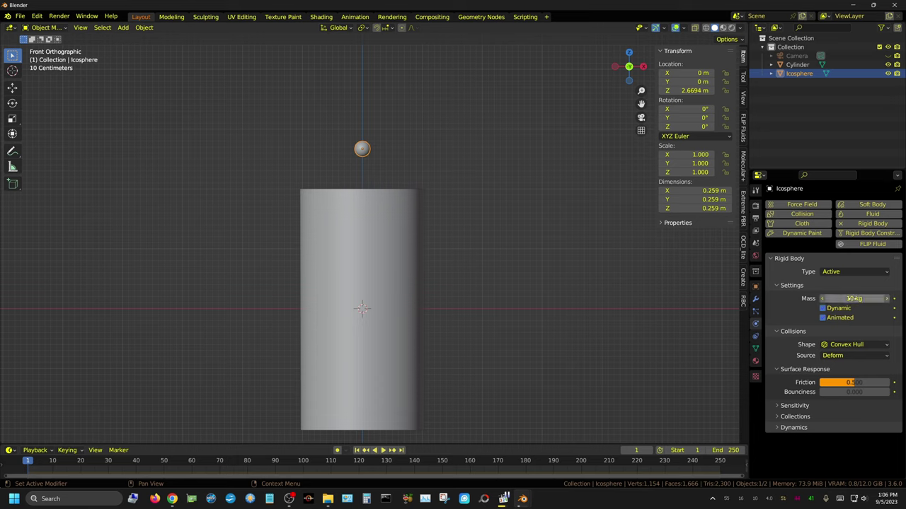
click(875, 344)
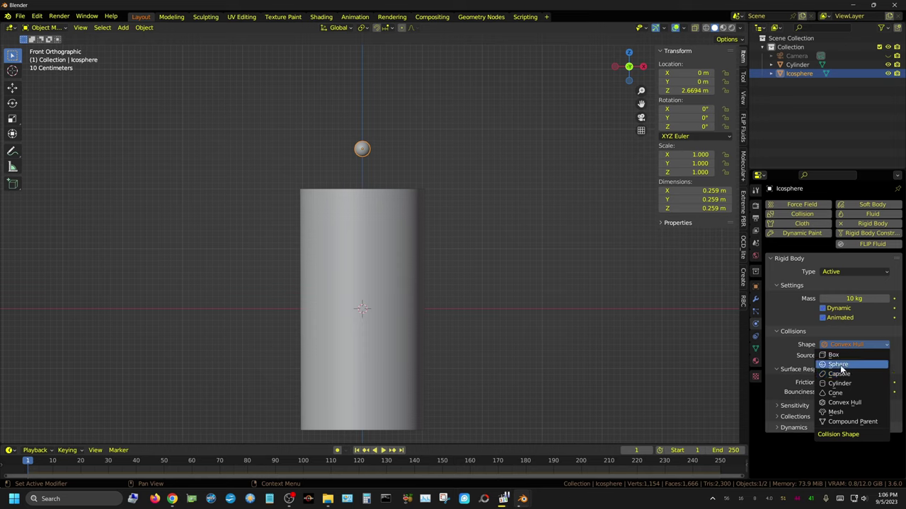
click(842, 365)
drag(831, 377, 890, 377)
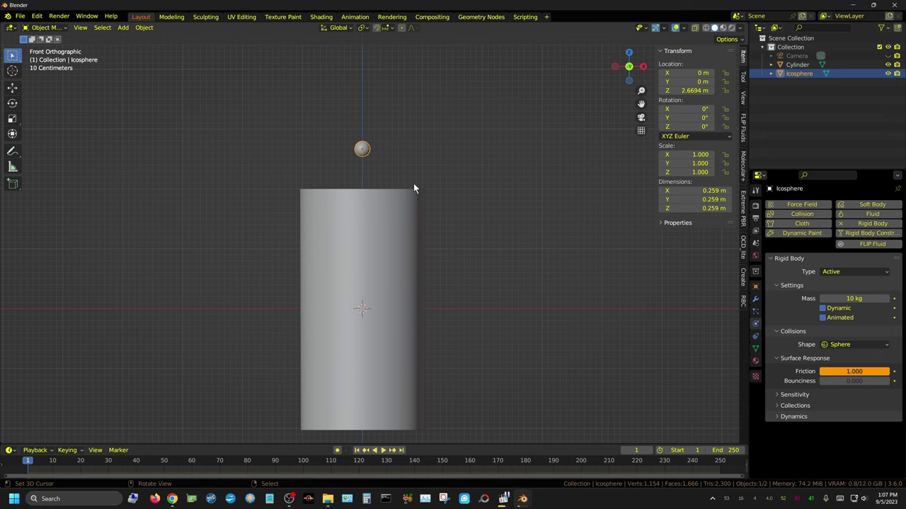
From top view, move the sphere along X to 1.5532 m and keyframe its location at frame 1.
key(KP_7)
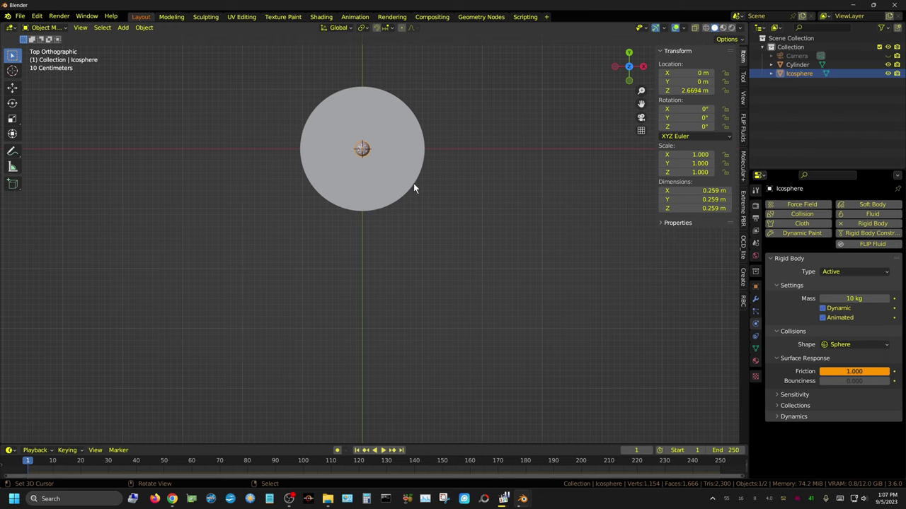
key(g)
key(x)
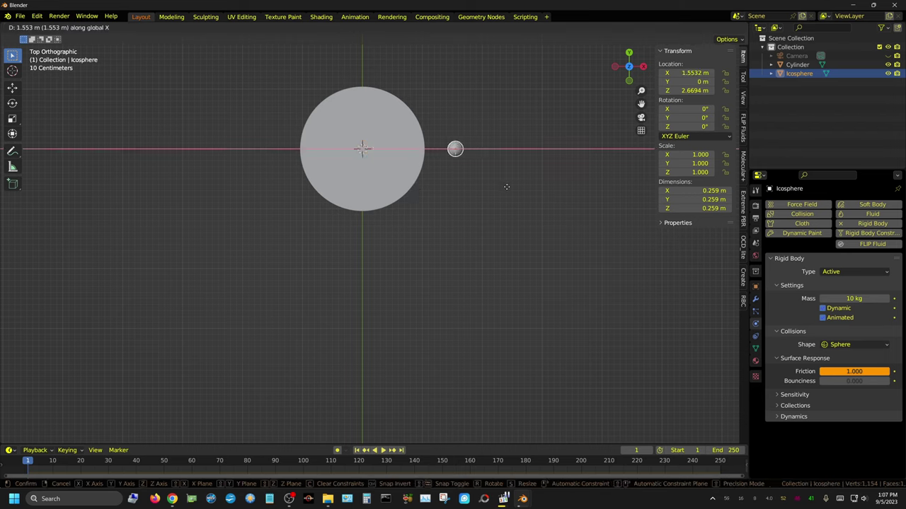
click(506, 191)
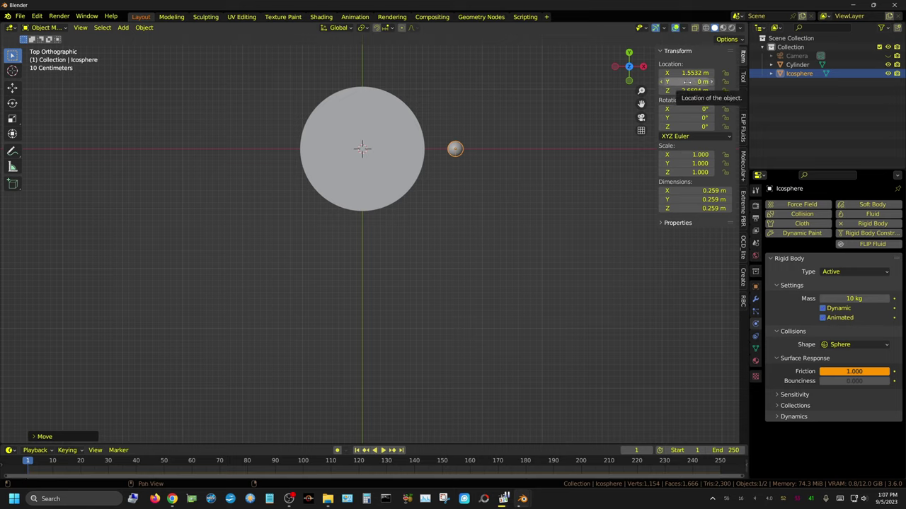
key(i)
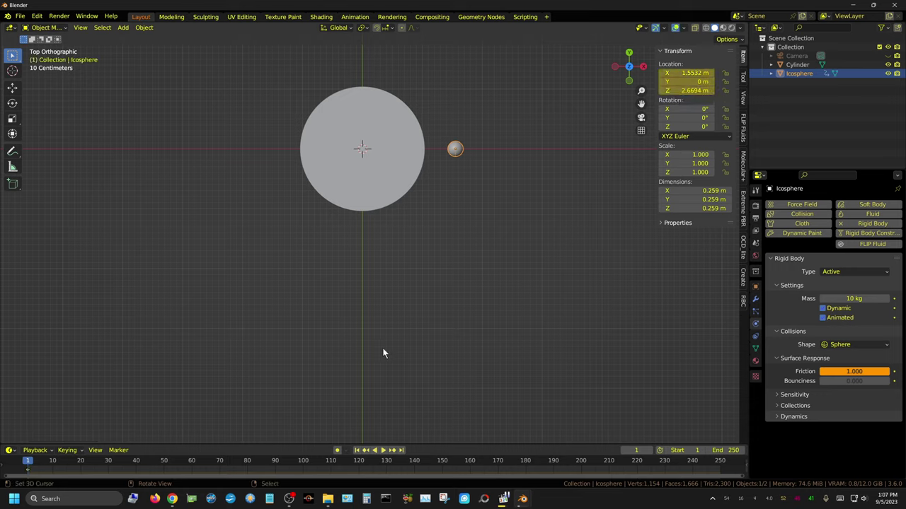
Keyframe the sphere's rigid body Animated setting at frame 1.
click(52, 468)
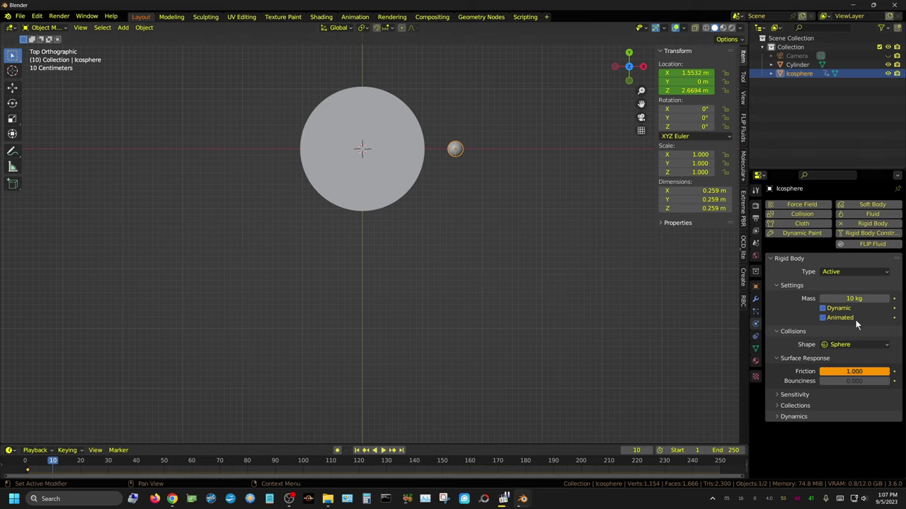
click(357, 450)
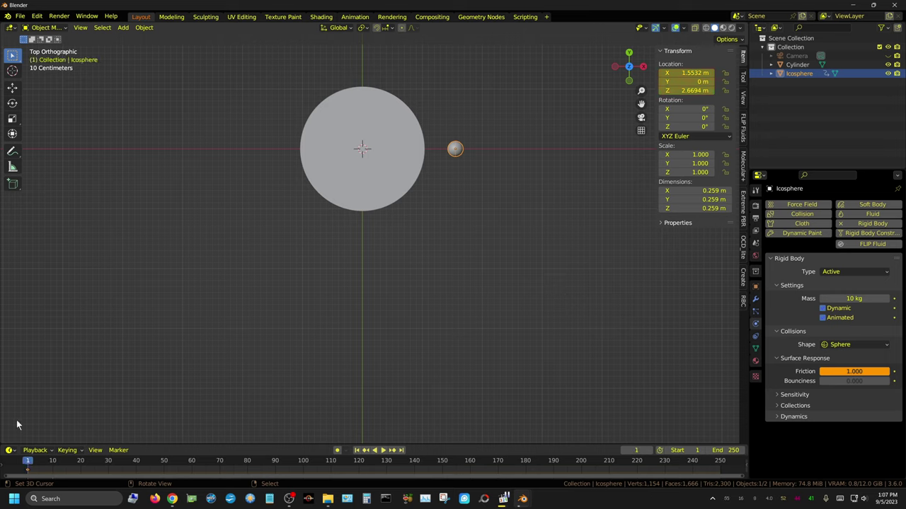
click(894, 318)
At frame 10, move the sphere over the top edge of the cylinder's circle.
click(53, 473)
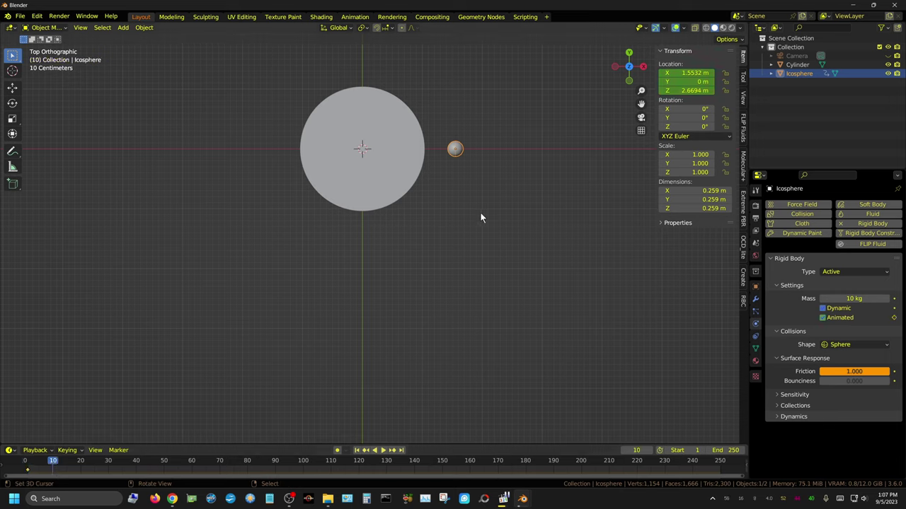
key(g)
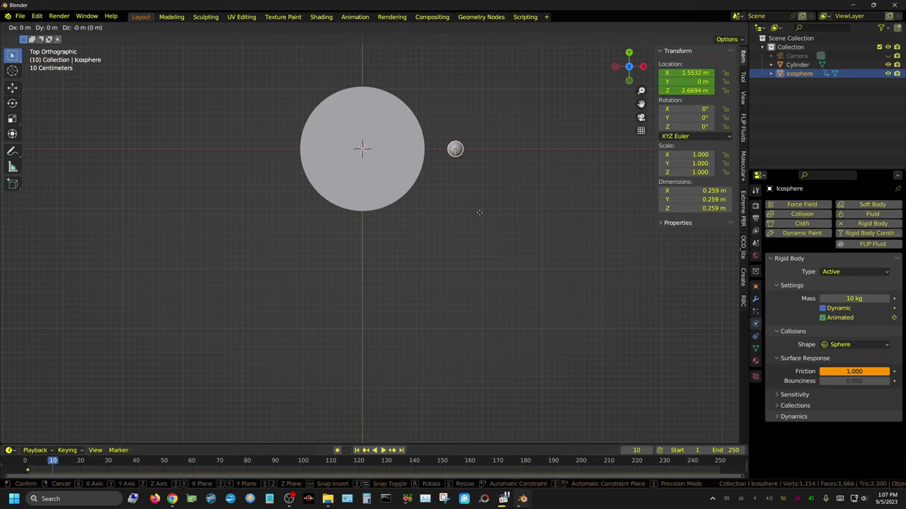
click(388, 170)
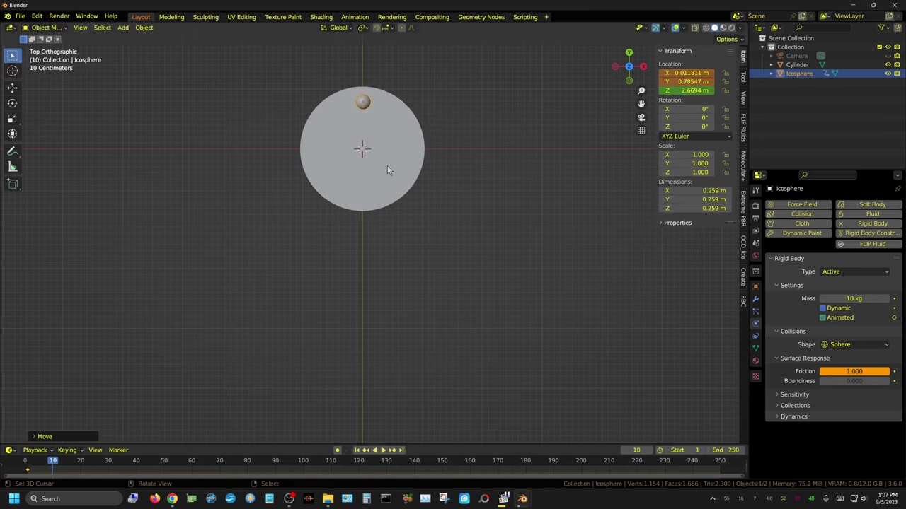
In front wireframe view, lower the sphere along Z to 1.63 m, just below the rim.
key(KP_1)
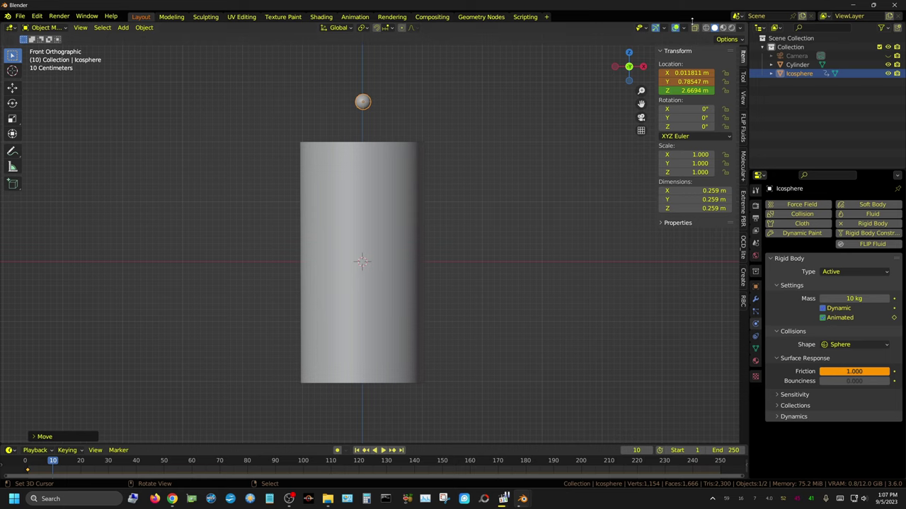
click(705, 28)
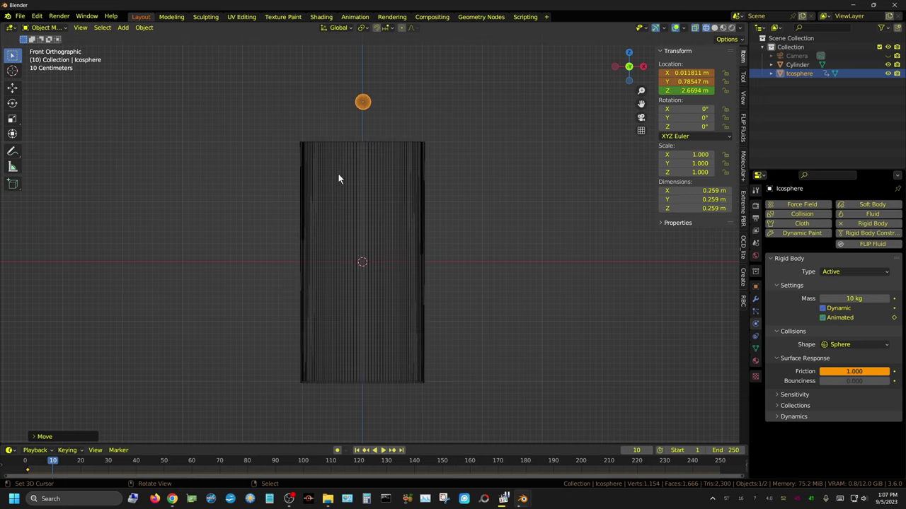
key(g)
key(z)
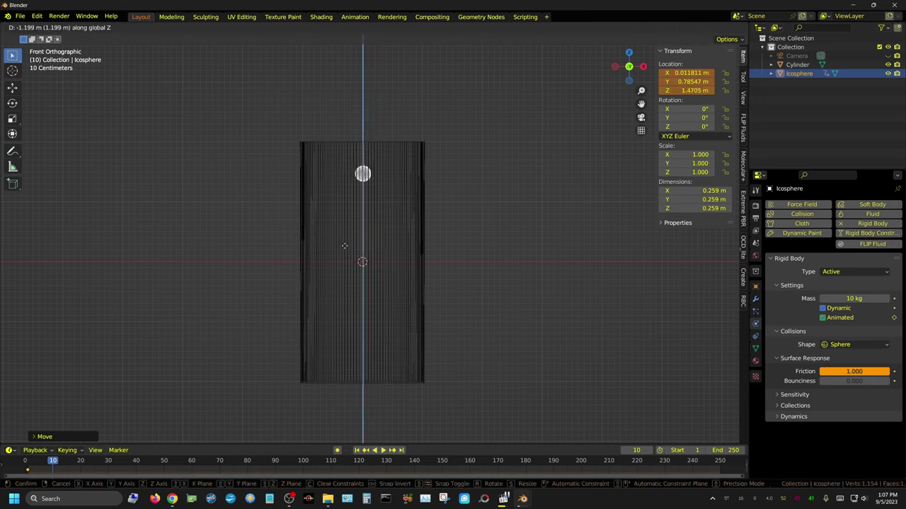
click(343, 261)
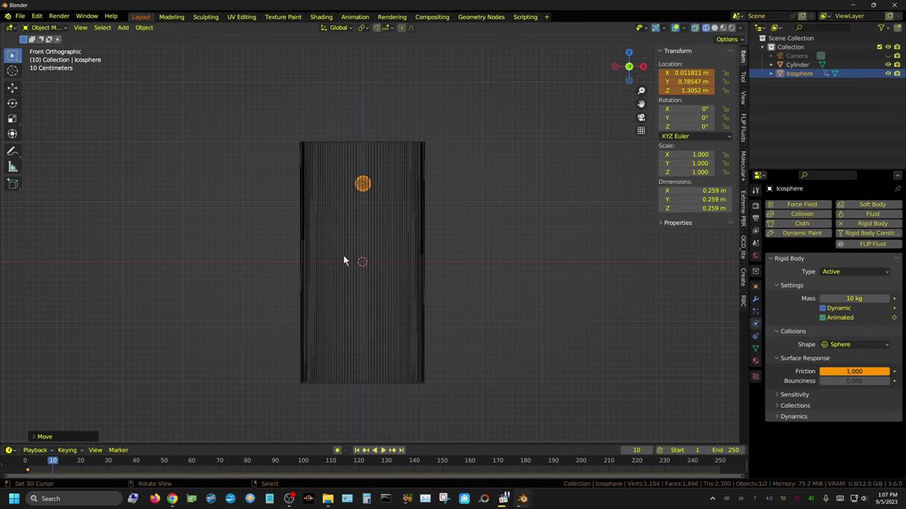
key(g)
key(z)
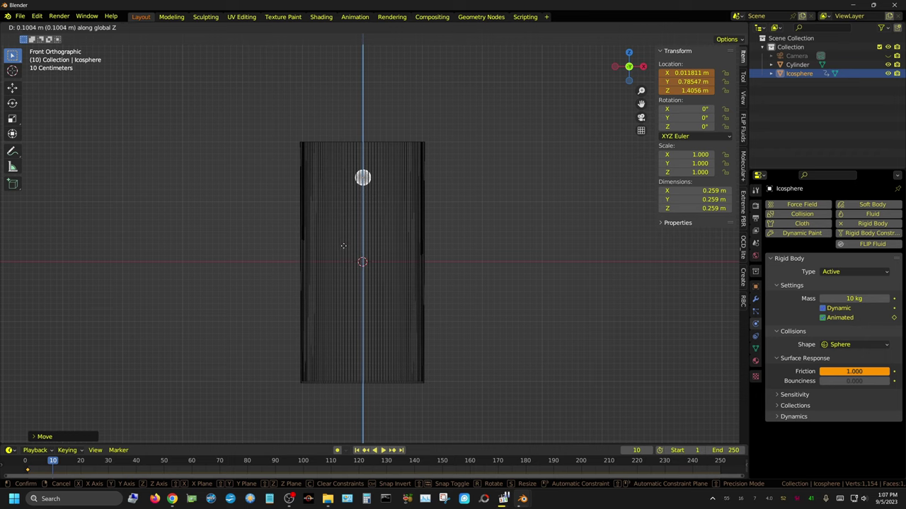
click(343, 239)
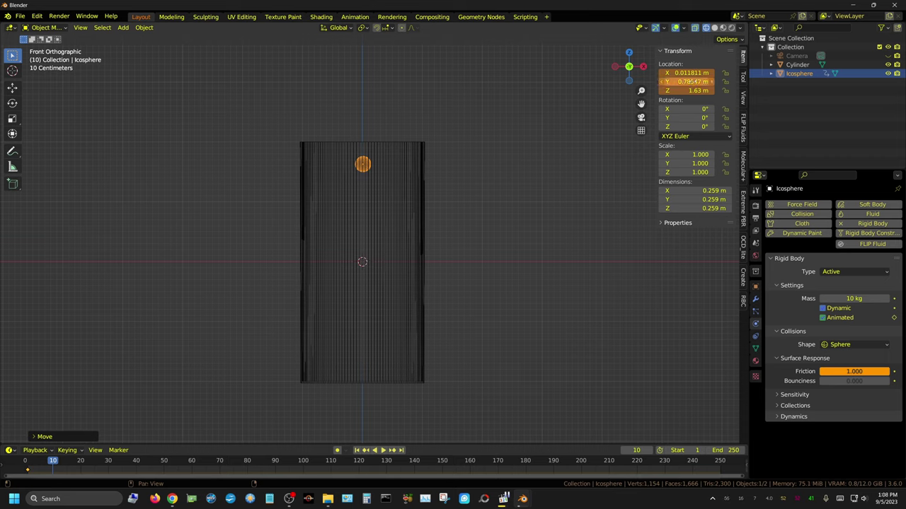
Keyframe the sphere's location at frame 10, then toggle and keyframe Animated at frame 5.
key(i)
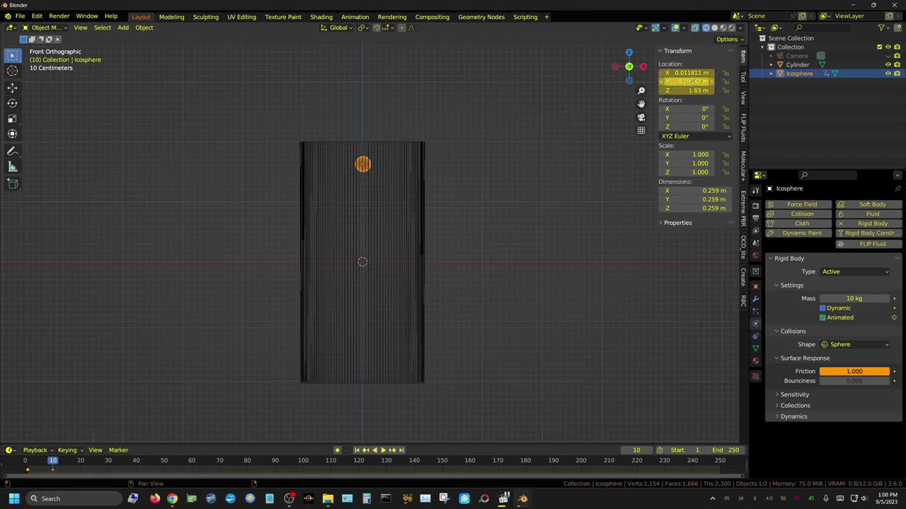
click(38, 475)
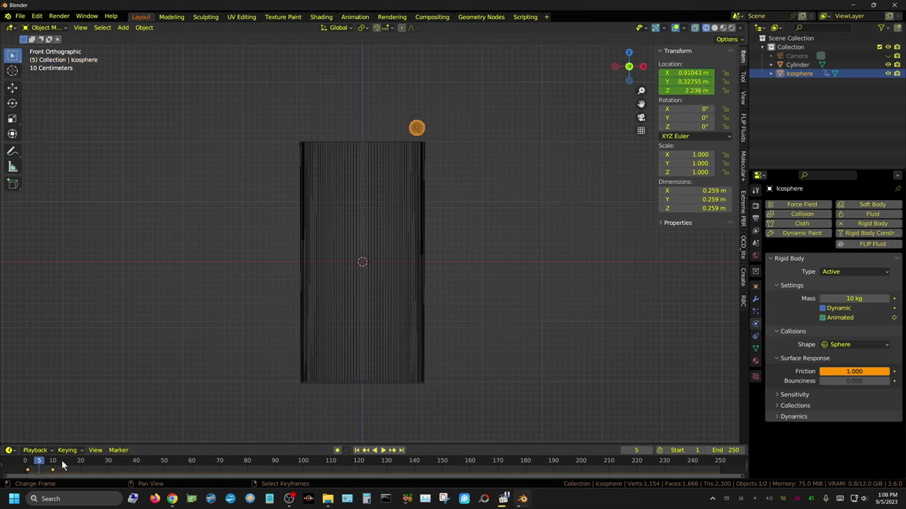
click(822, 318)
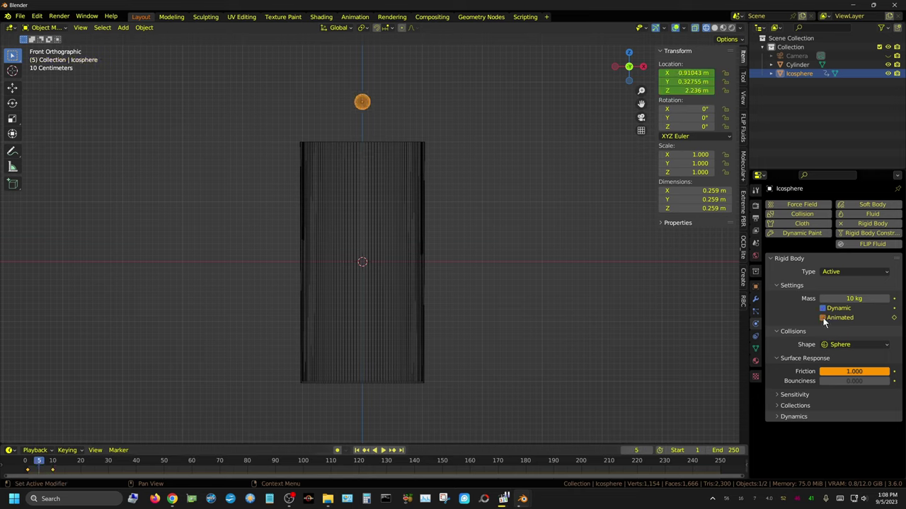
click(894, 318)
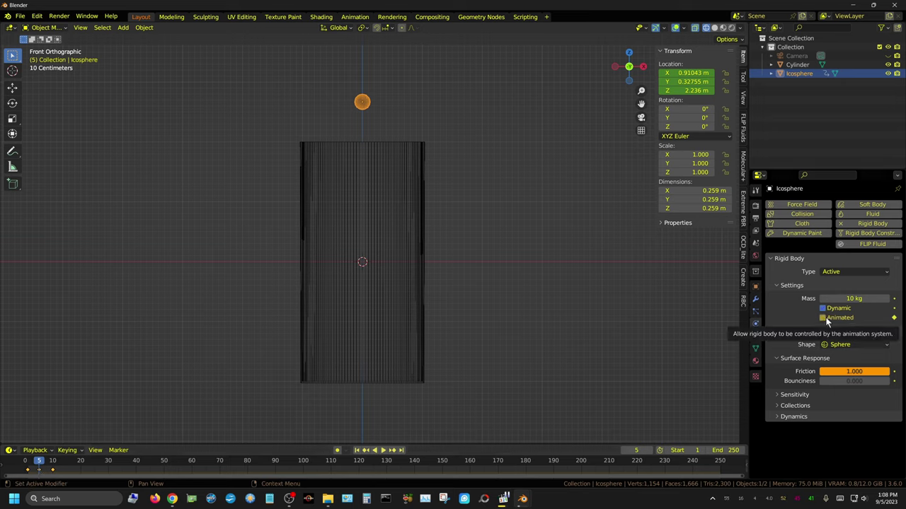
From frame 1 in front view, play the simulation to watch the sphere drop into the cylinder, then rewind.
click(358, 450)
middle_drag(454, 185, 457, 226)
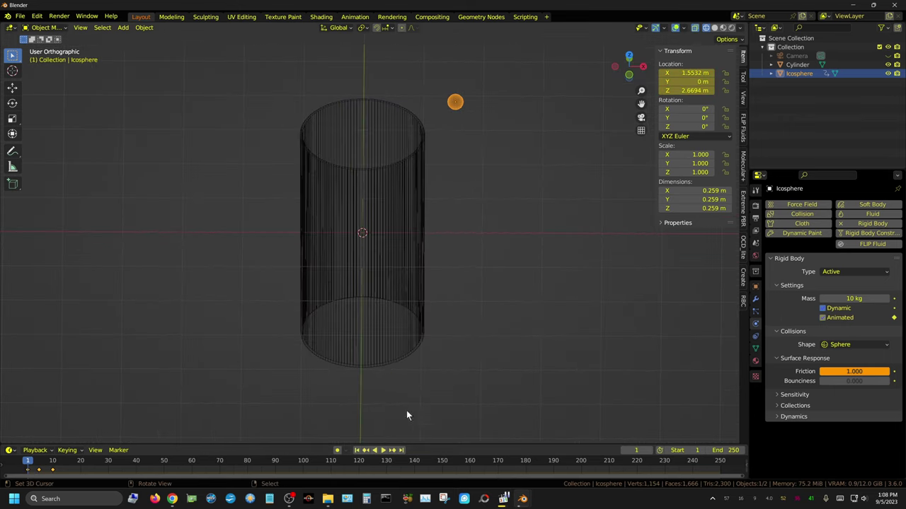
key(KP_1)
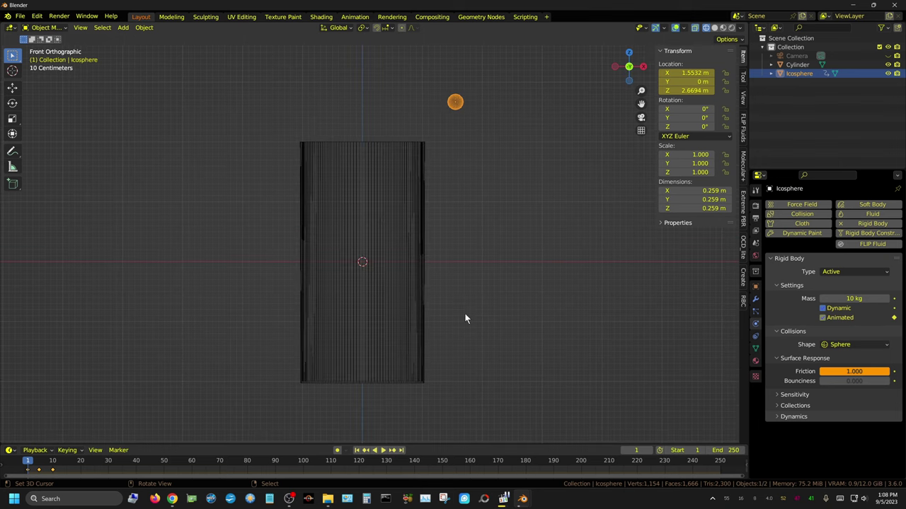
click(383, 451)
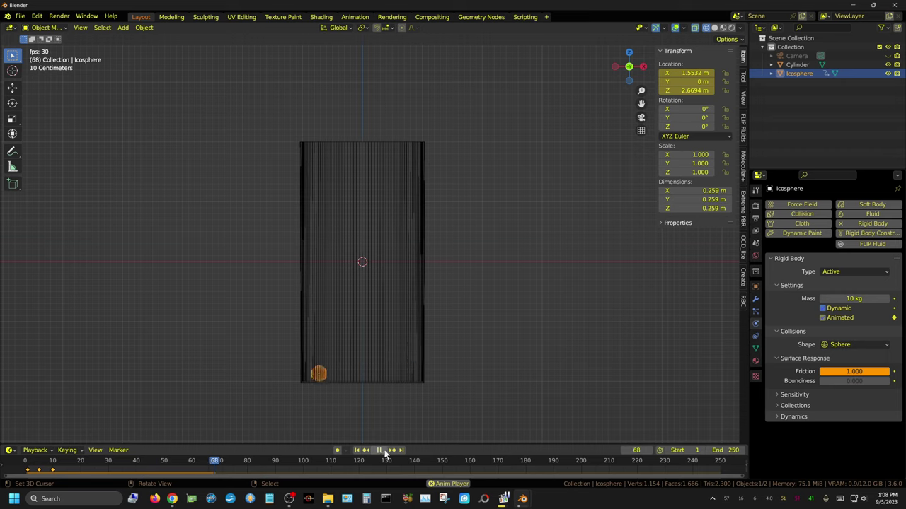
click(379, 451)
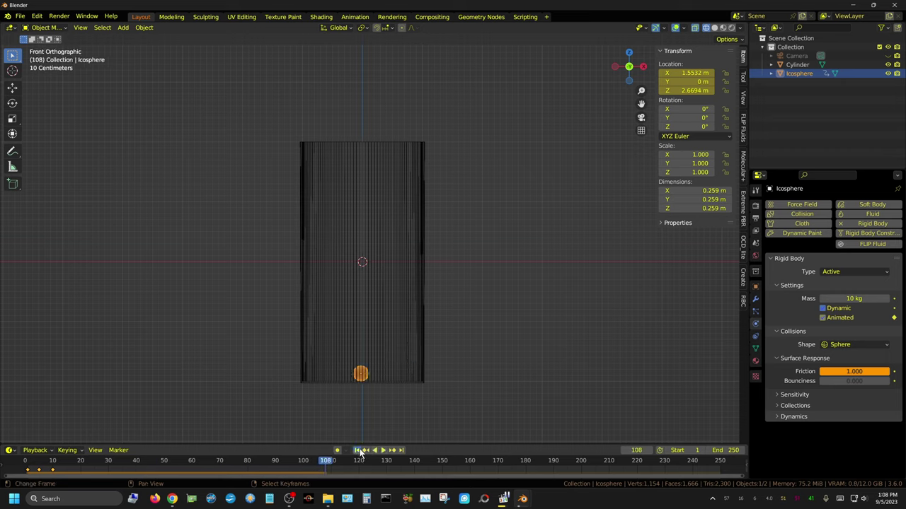
click(356, 450)
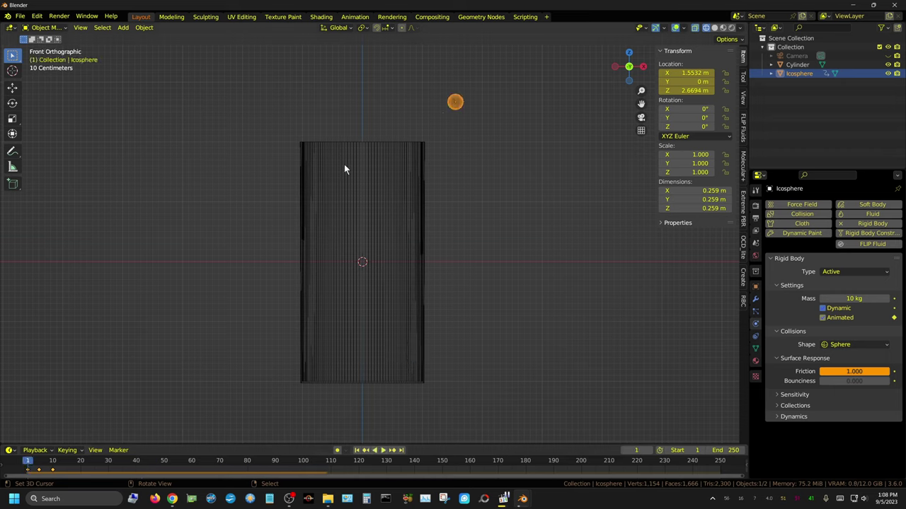
Set the Rigid Body World speed to 0.5 in Scene properties and replay the ball's fall.
click(755, 243)
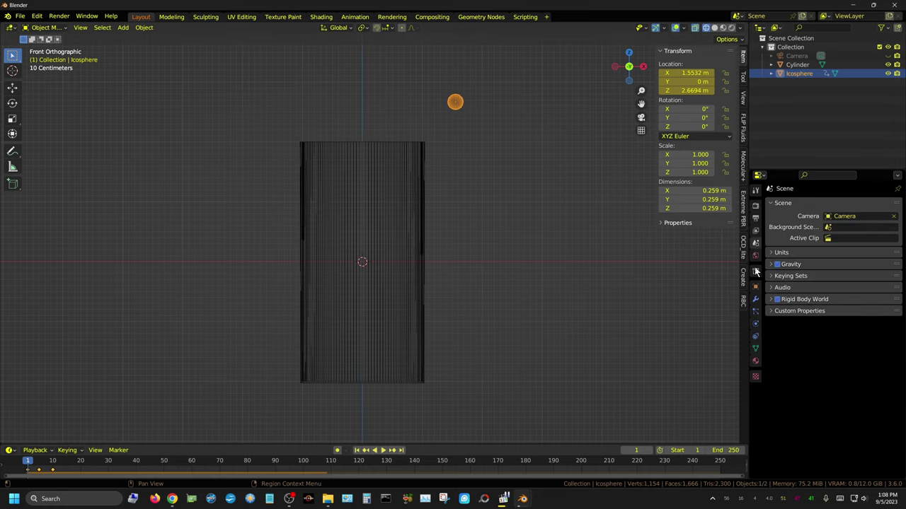
click(771, 300)
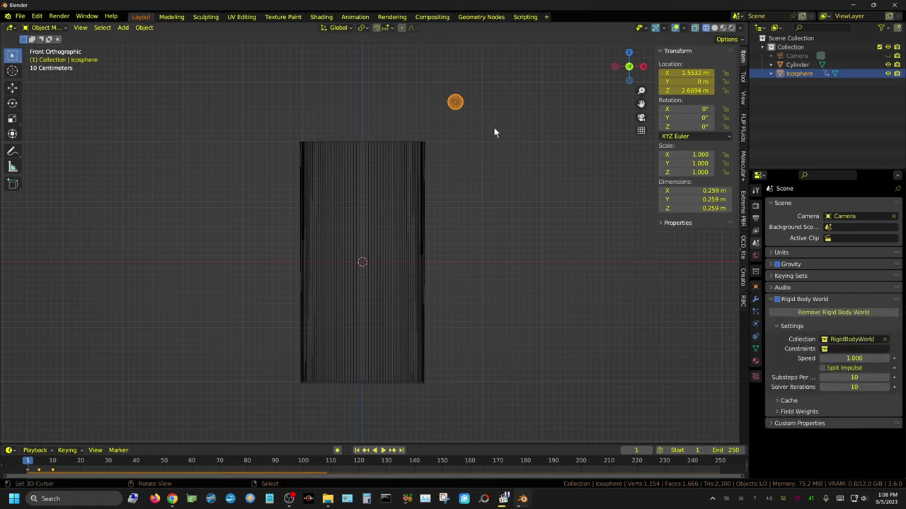
click(856, 358)
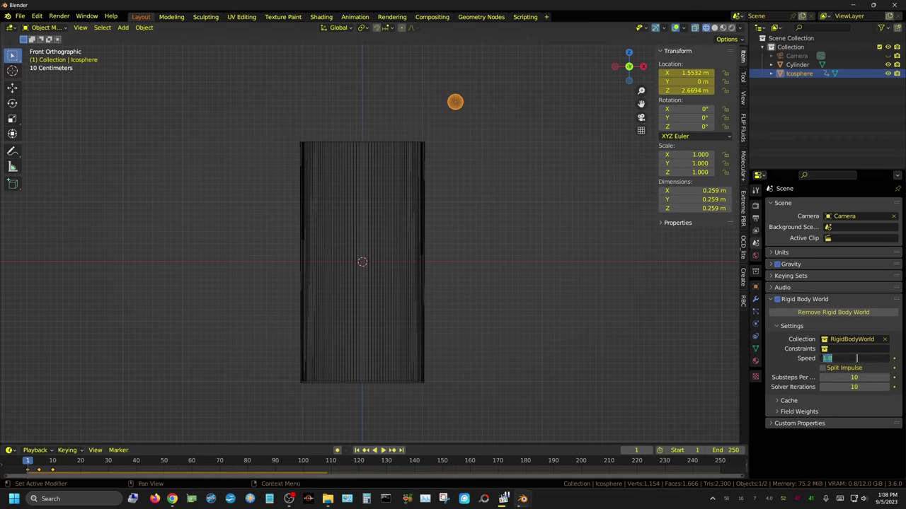
text(0.5)
key(Return)
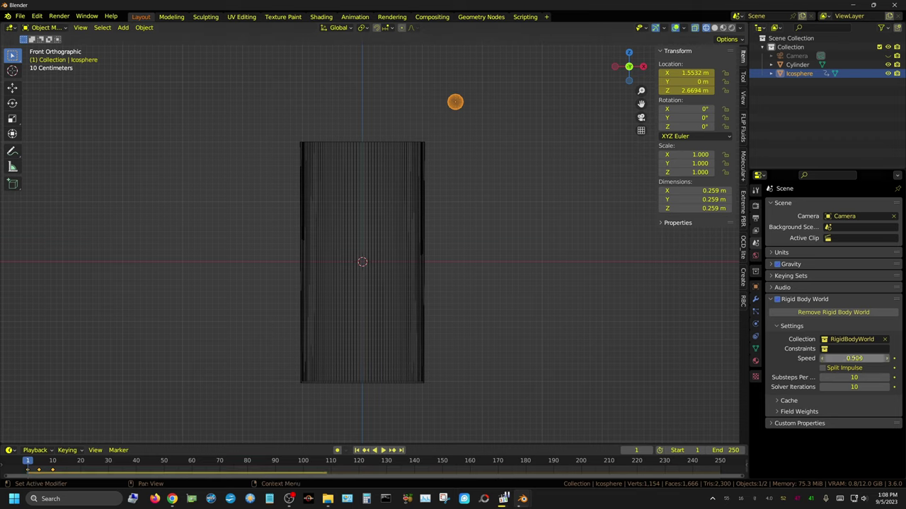
click(384, 451)
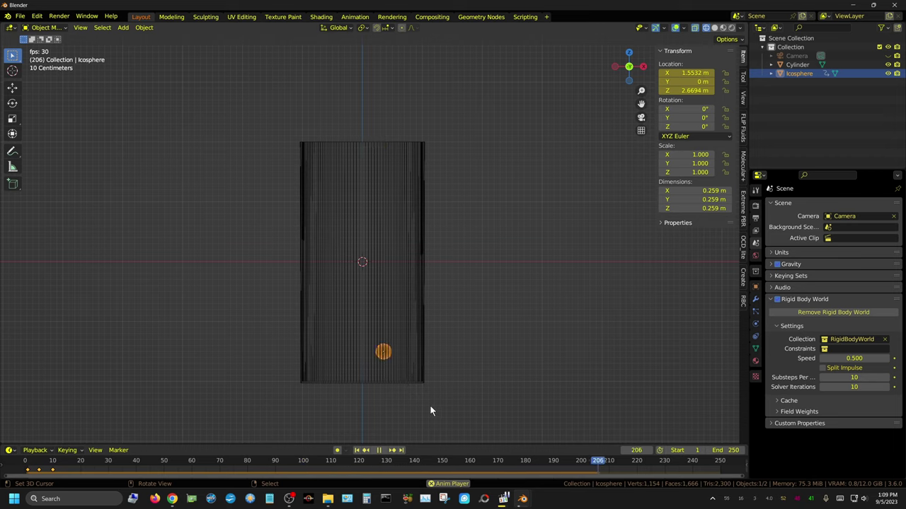
Lower the Rigid Body World speed to 0.25 and preview the slower throw.
key(Escape)
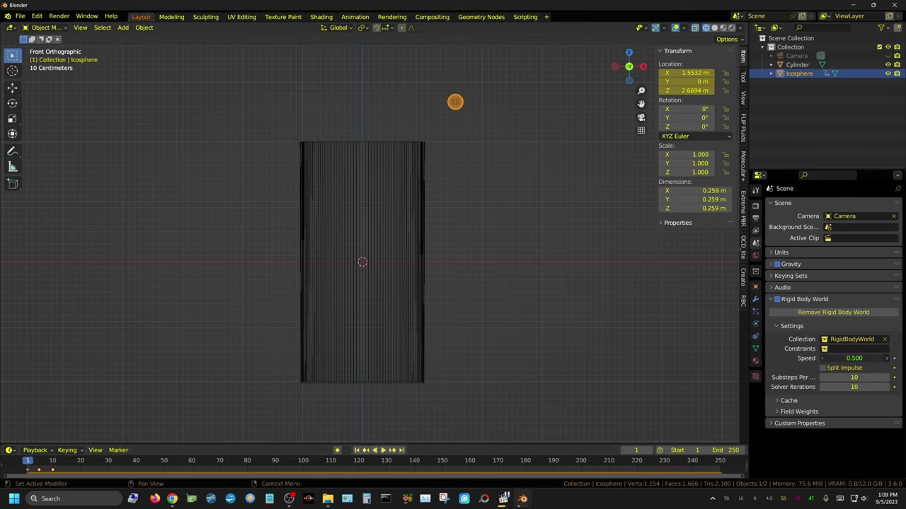
click(854, 358)
text(0.25)
key(Return)
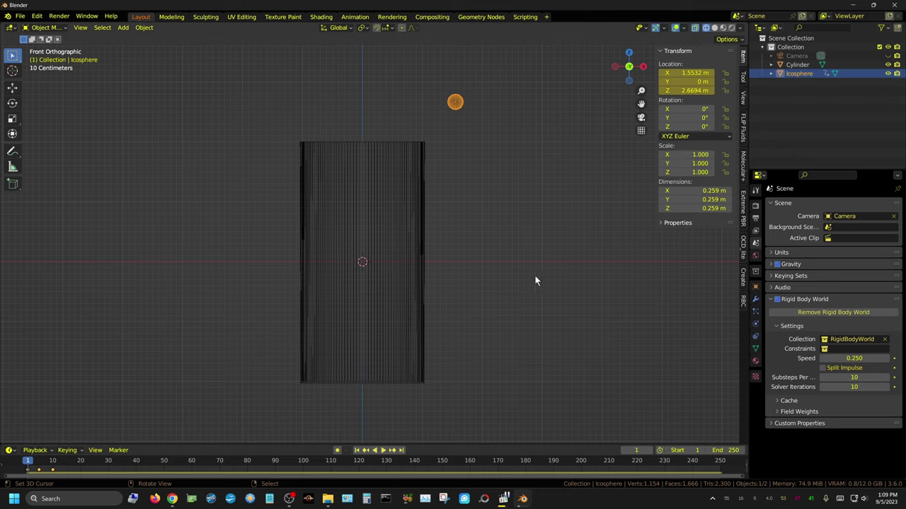
click(383, 451)
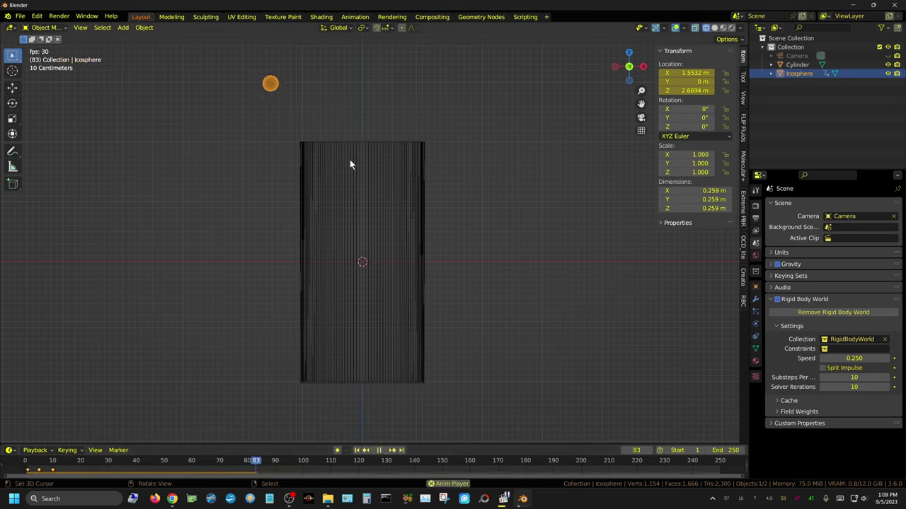
click(378, 450)
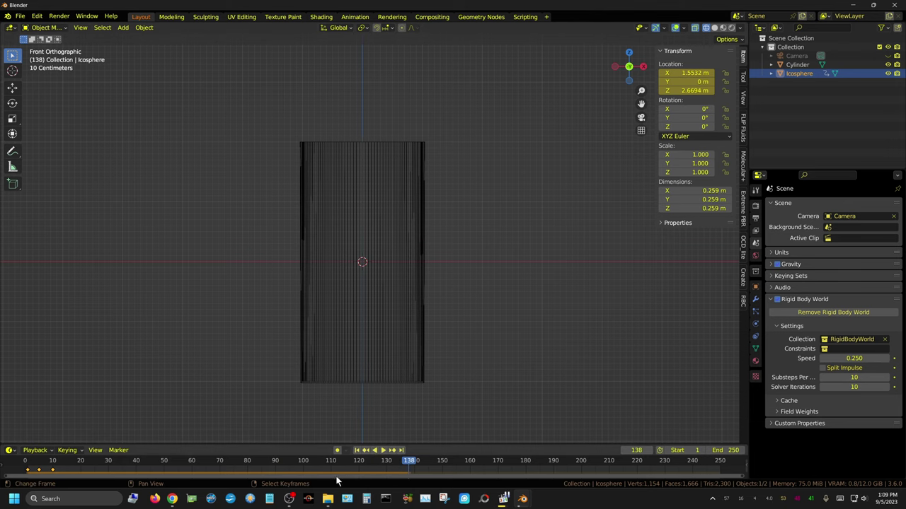
Replay The Golf Ball Paradox reference video in Chrome from 0:00.
click(173, 460)
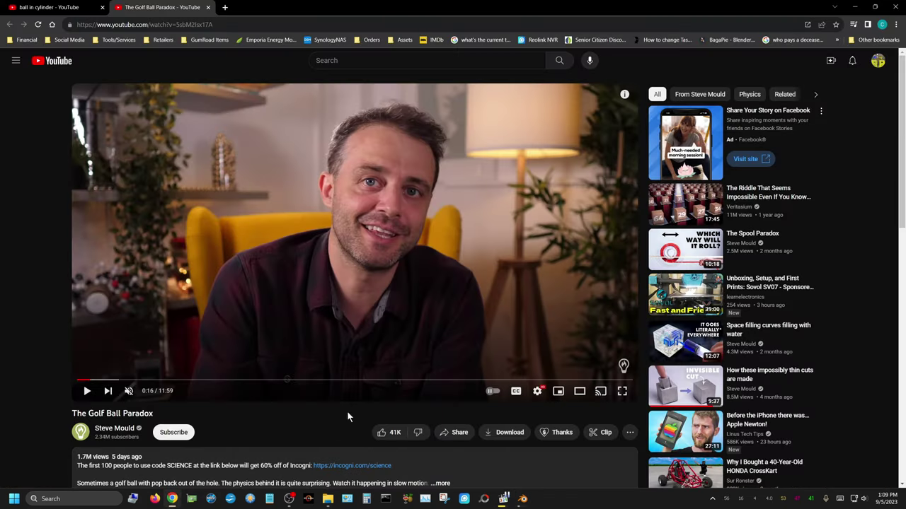
click(80, 380)
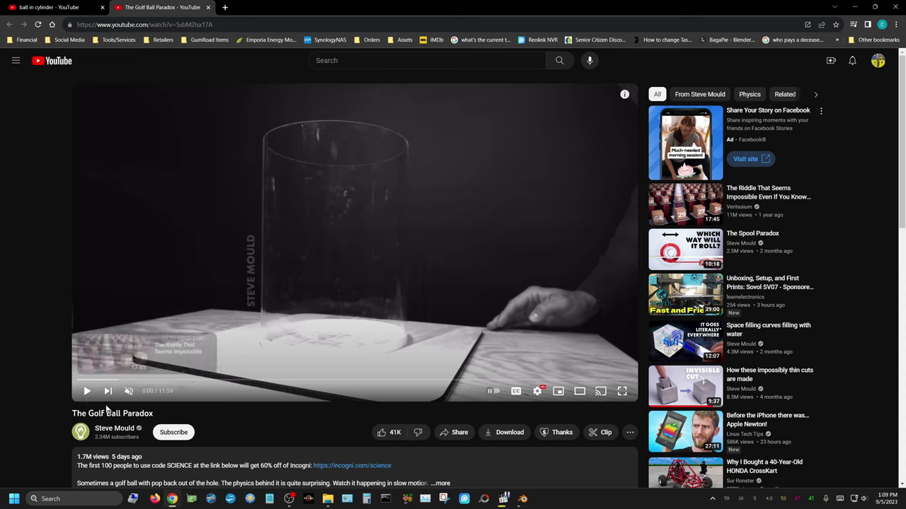
click(87, 392)
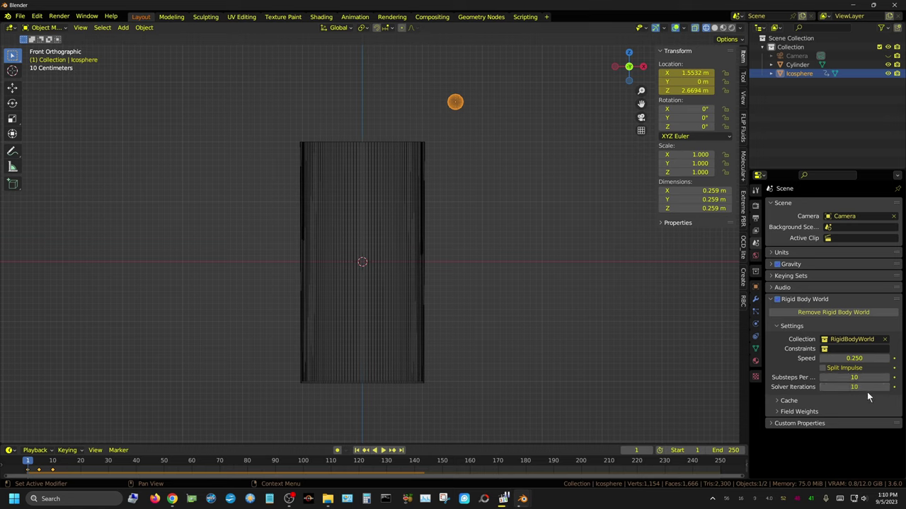
Set the Rigid Body World speed to 0.35, preview the throw, and rewind to frame 1.
click(866, 358)
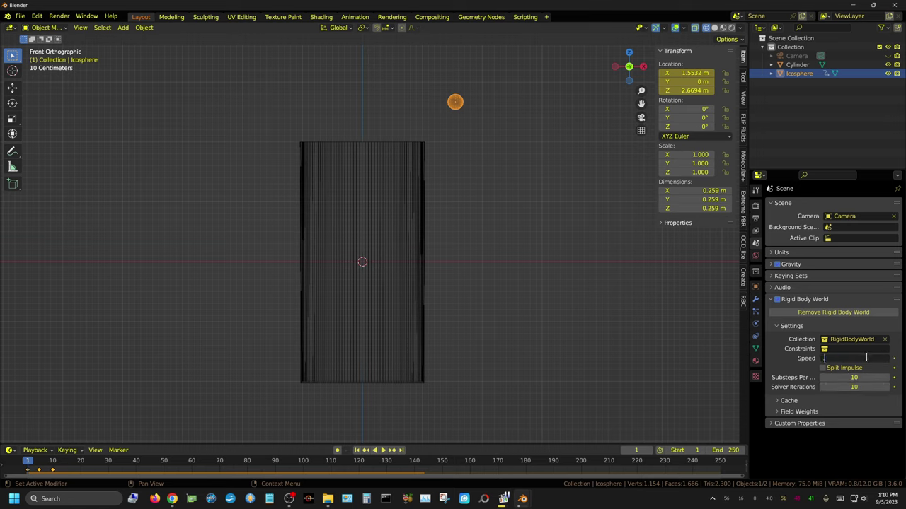
text(.35)
key(Return)
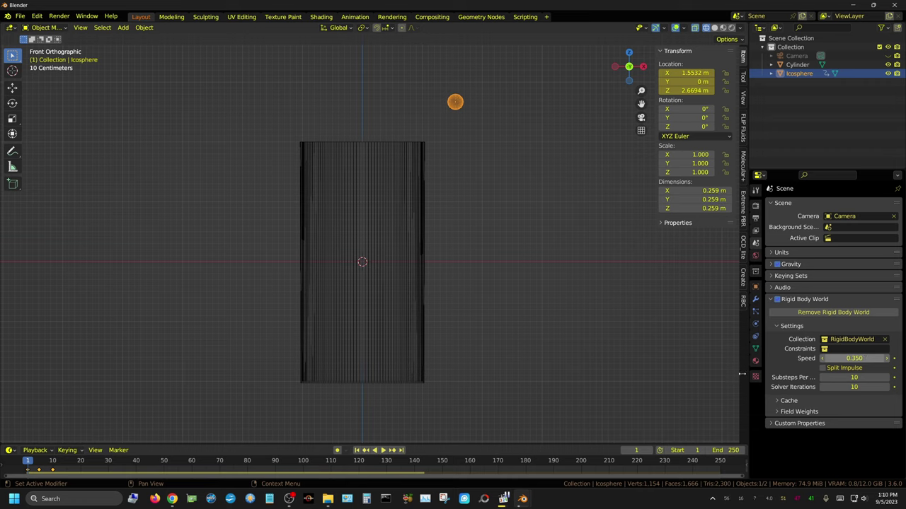
click(382, 453)
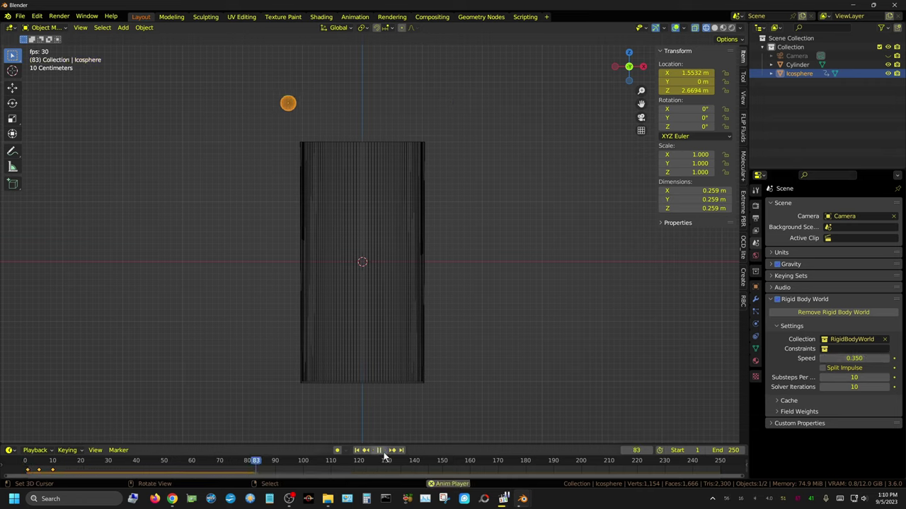
click(382, 451)
click(357, 451)
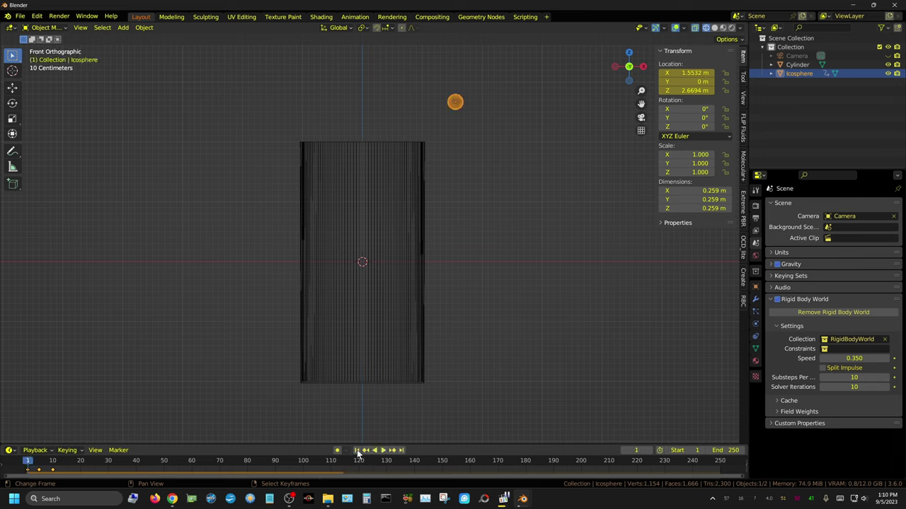
Change the speed to 0.4, preview the bounce, and rewind to frame 1.
click(856, 358)
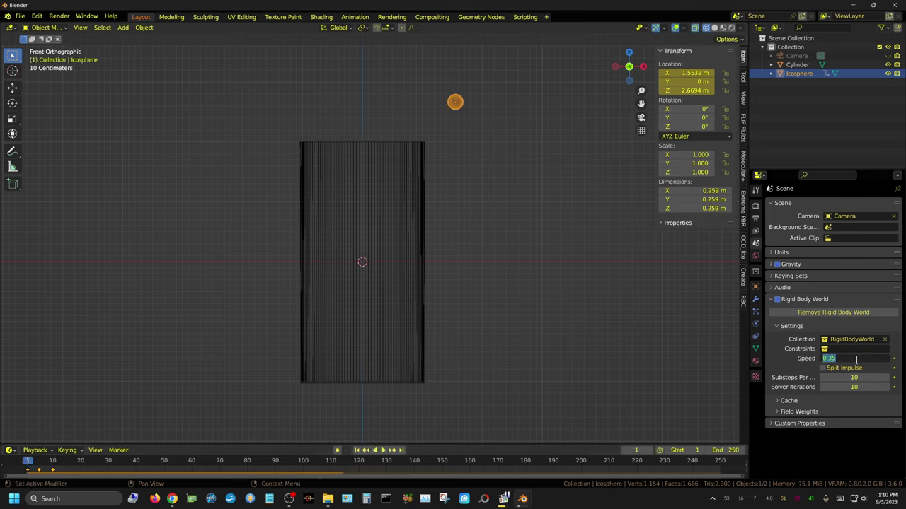
key(Return)
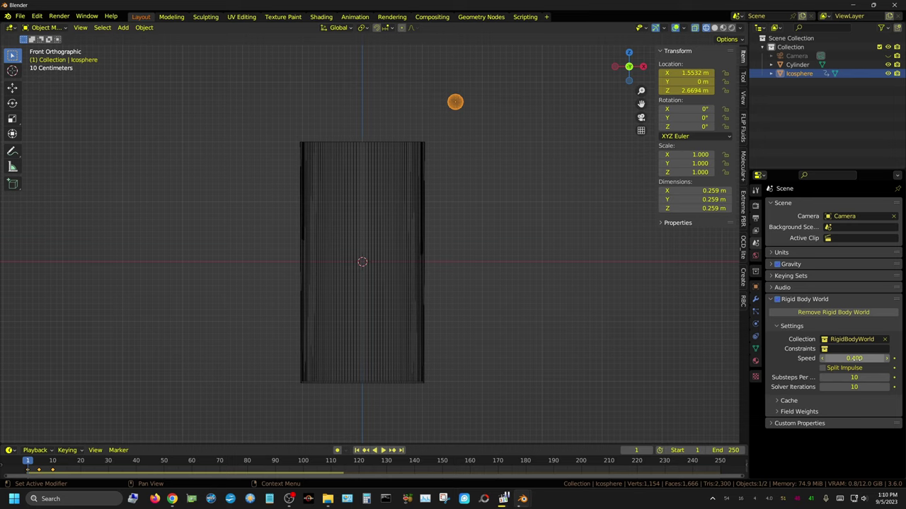
click(383, 451)
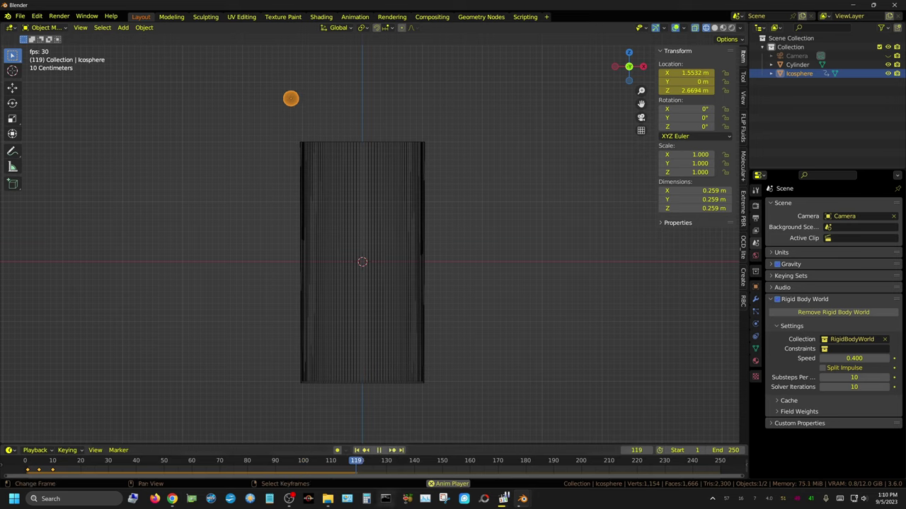
click(379, 451)
click(357, 451)
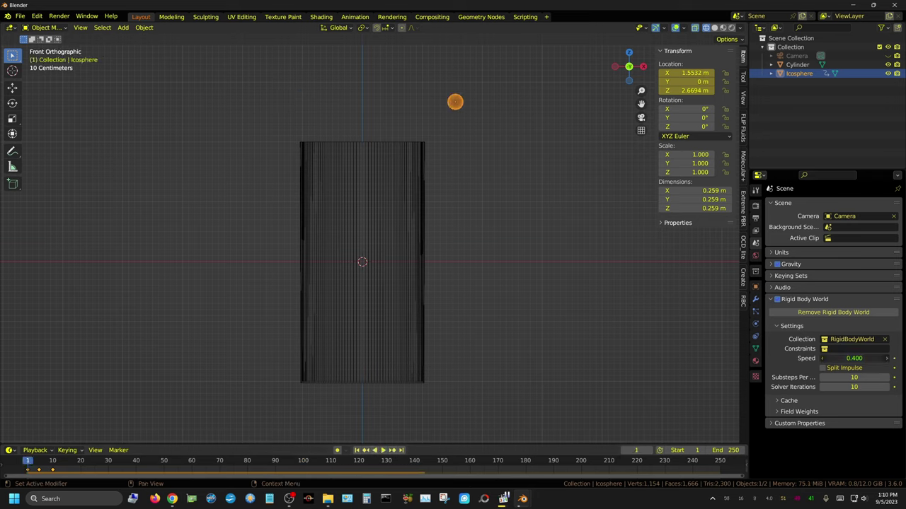
Settle on a speed of 0.425, preview it, and rewind to frame 1.
click(849, 359)
key(Return)
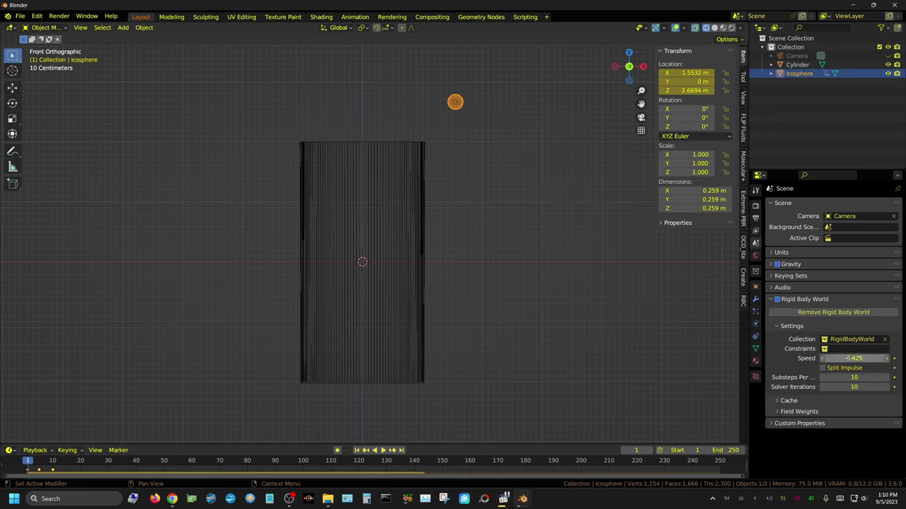
click(383, 451)
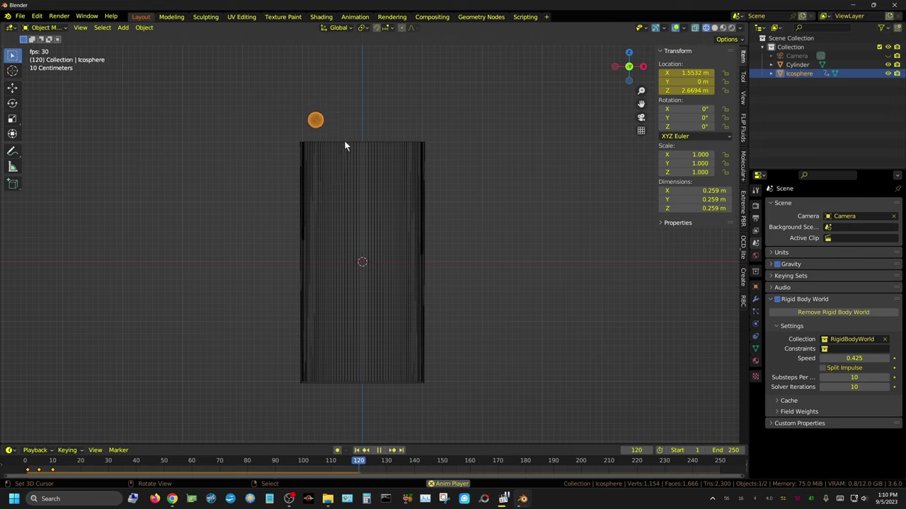
click(381, 451)
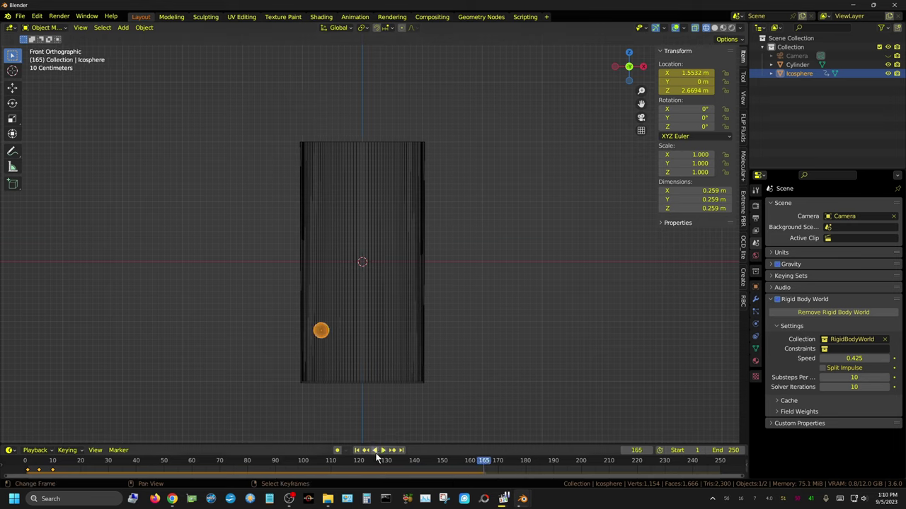
click(356, 451)
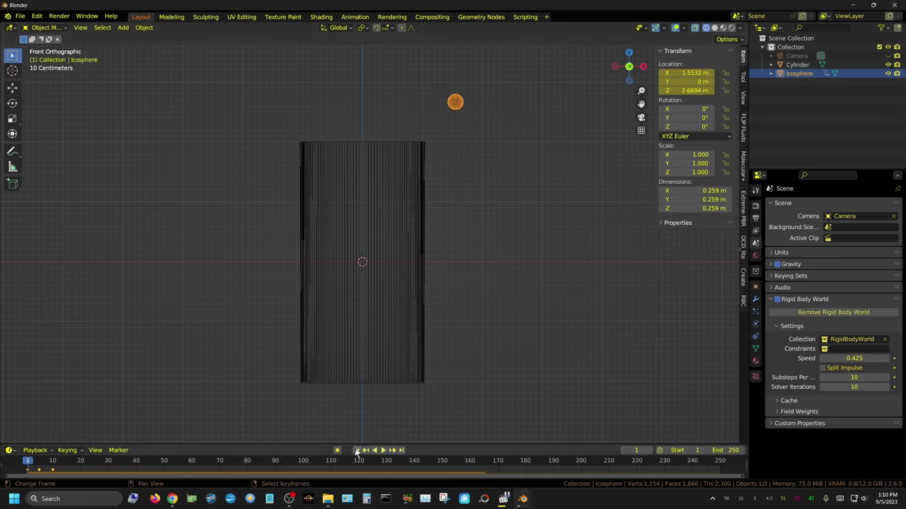